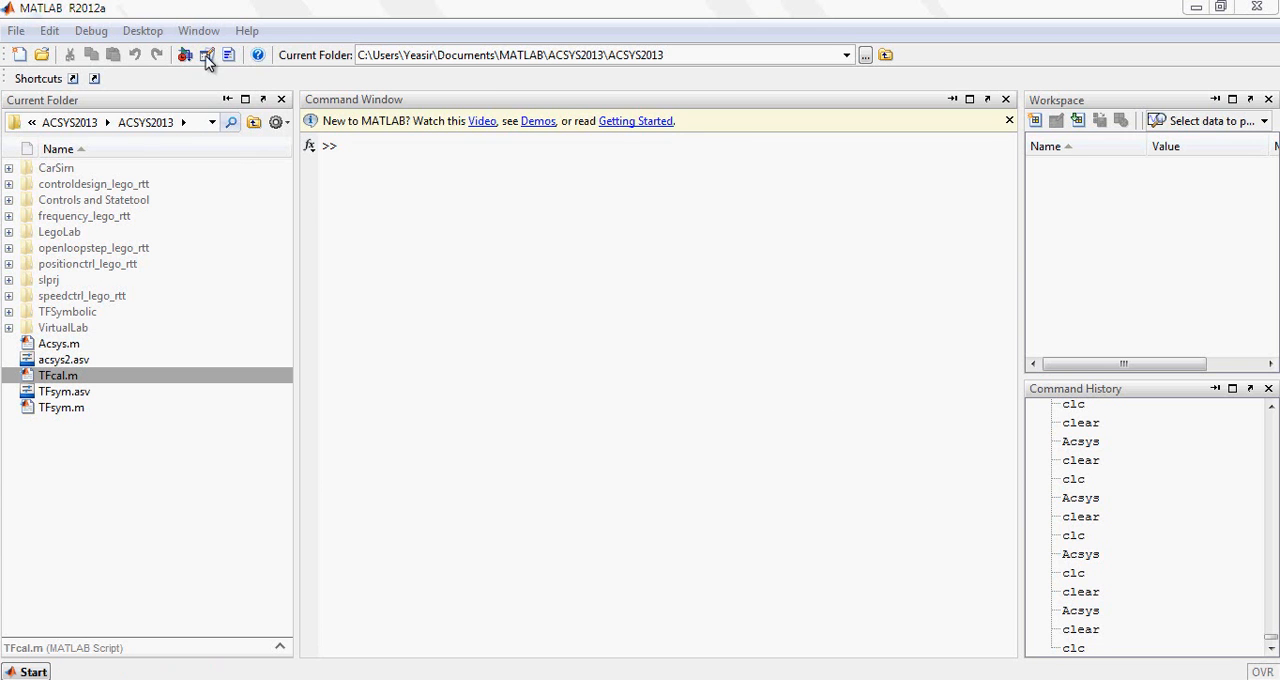
Launch the ACSYS toolbox by running the Acsys command
{"action": "left_click", "coordinate": [214, 6]}
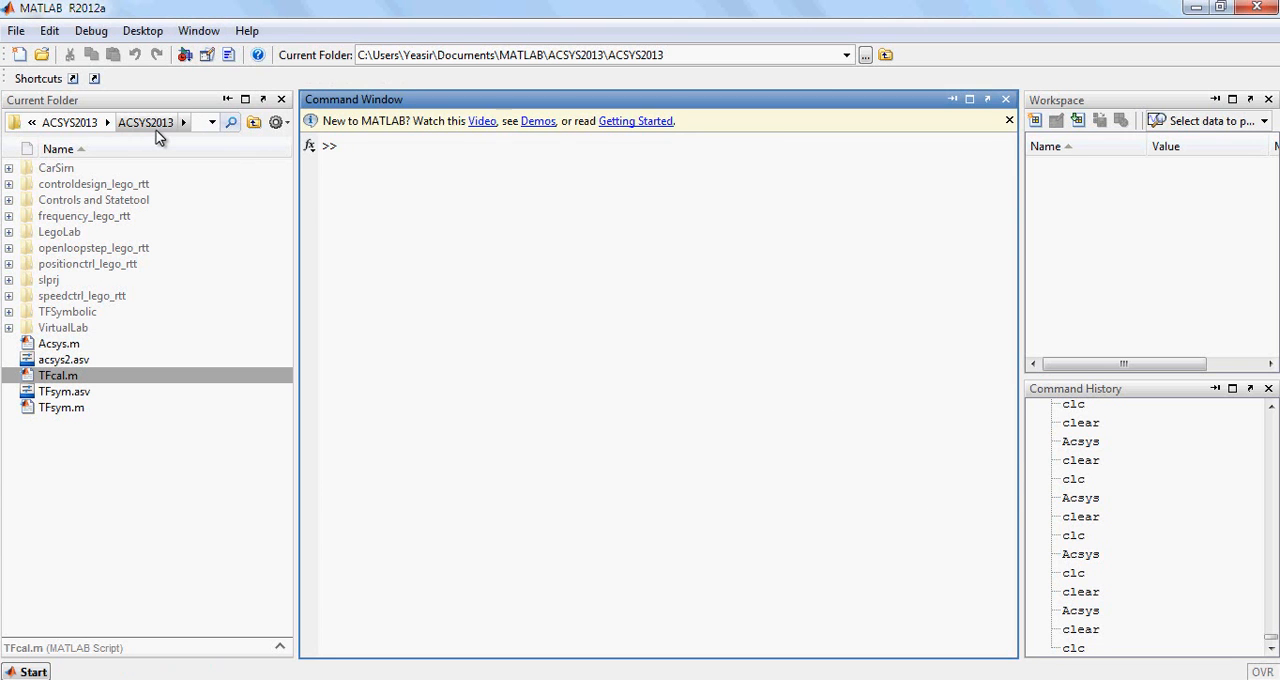
{"action": "type", "text": "Acsys"}
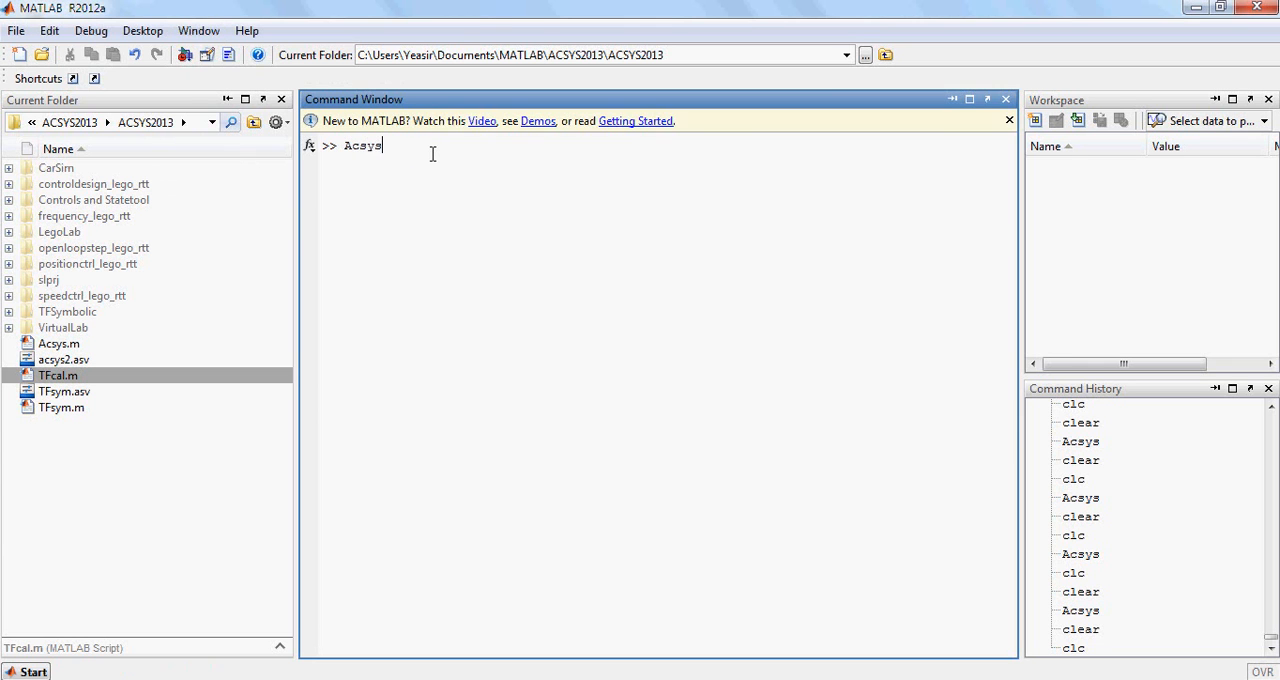
{"action": "key", "text": "Return"}
{"action": "left_click_drag", "start_coordinate": [333, 155], "coordinate": [476, 150]}
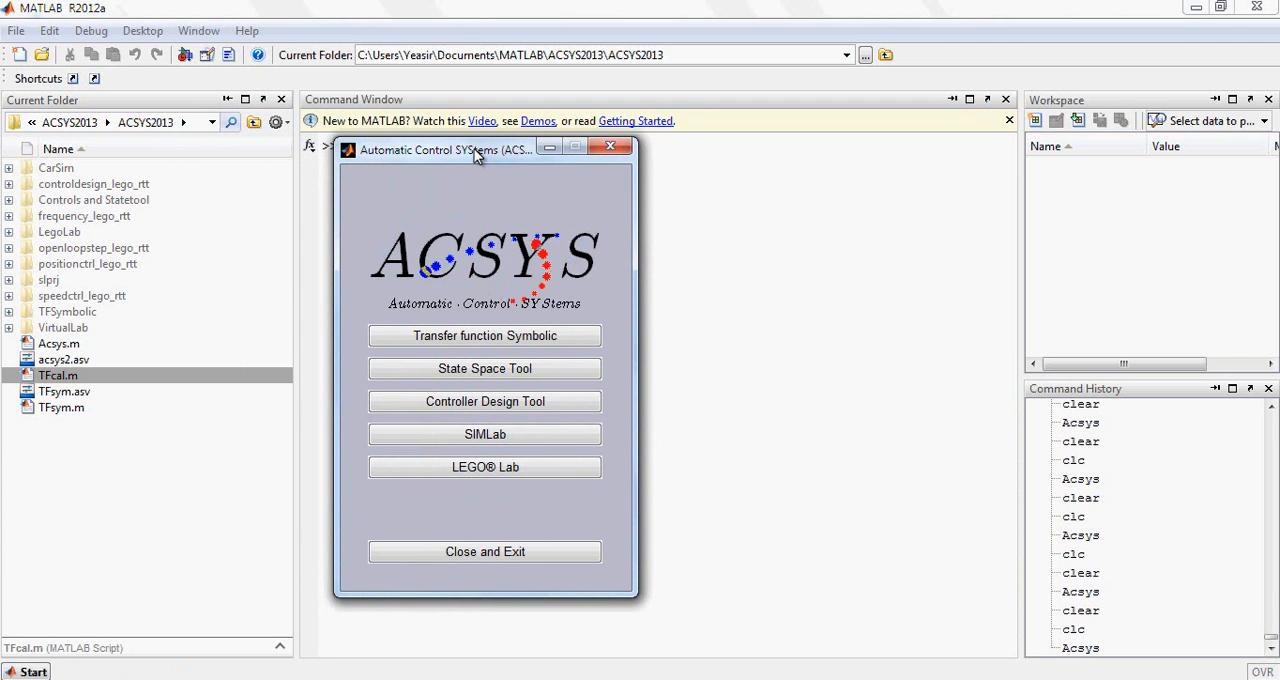
Open LEGO Lab, switch to experiment 5, Control System Design, and open its Simulink model
{"action": "left_click", "coordinate": [535, 482]}
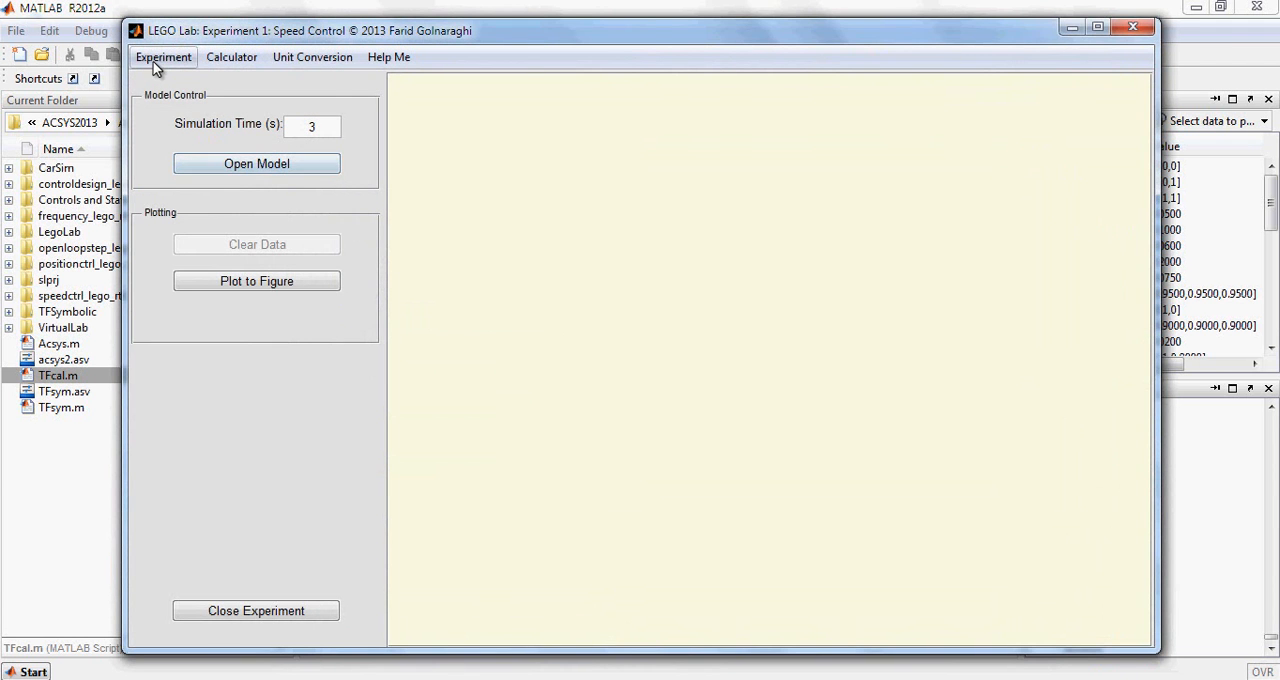
{"action": "left_click", "coordinate": [153, 61]}
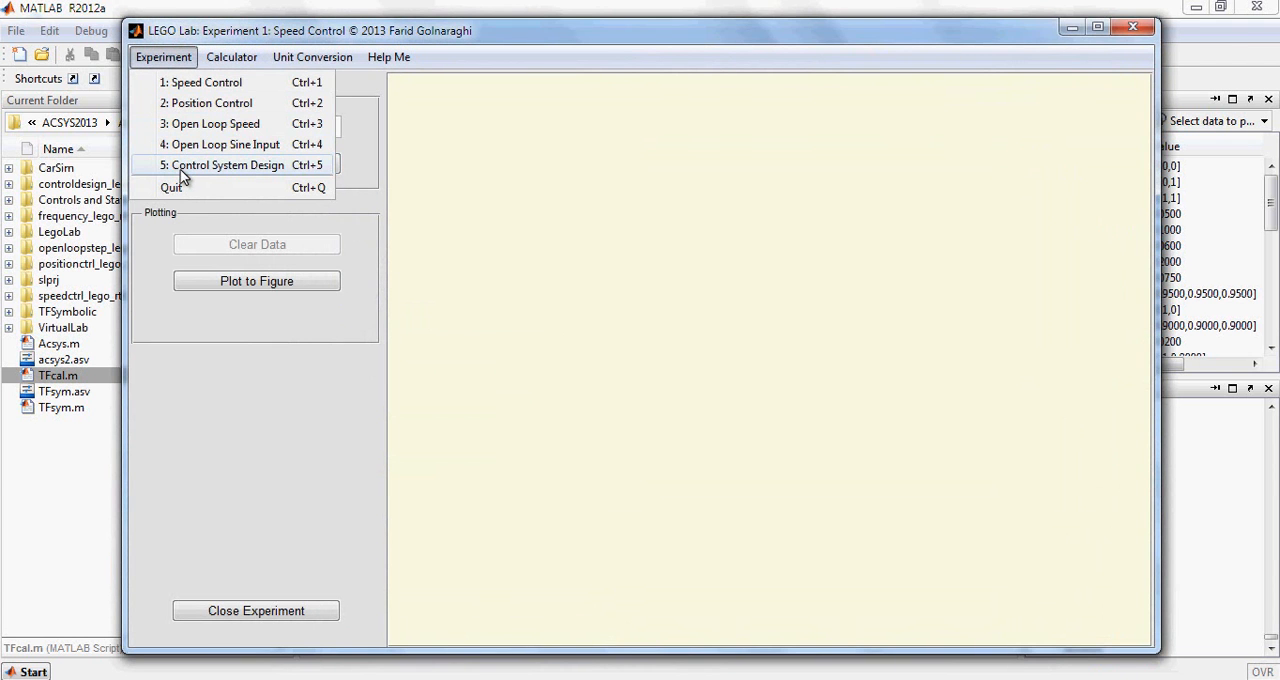
{"action": "left_click", "coordinate": [181, 168]}
{"action": "left_click", "coordinate": [262, 172]}
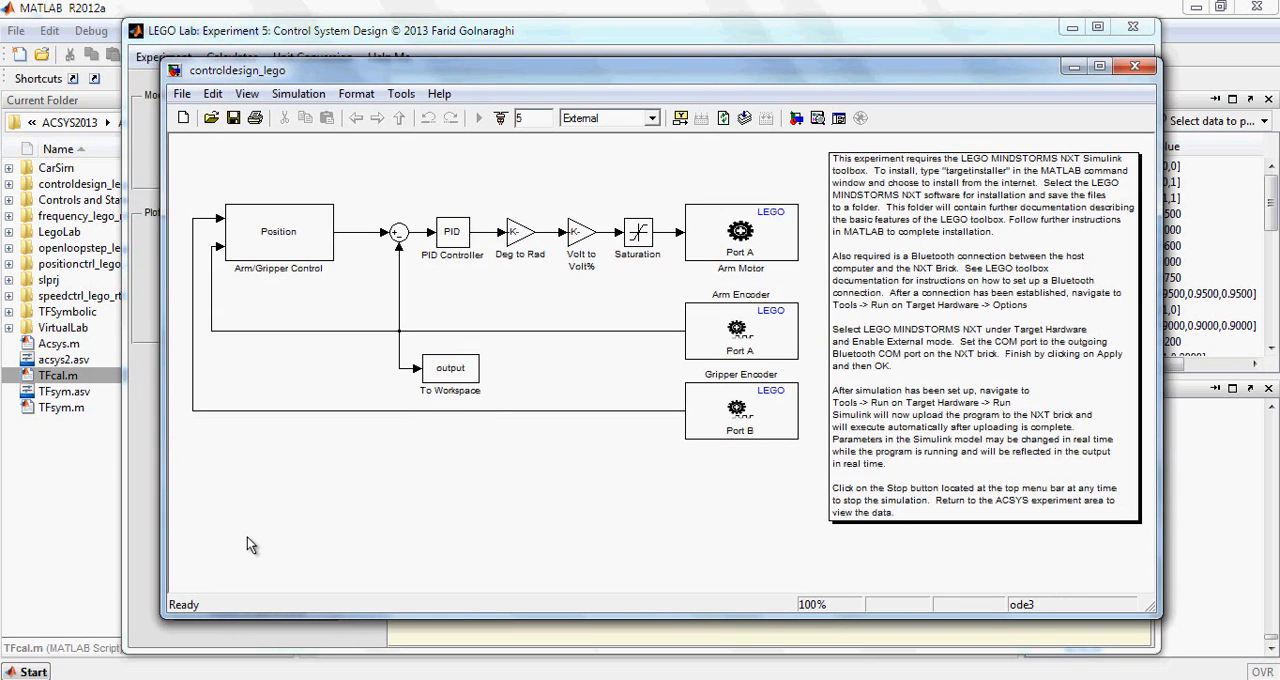
Check the drop position angle and the drop wait start time of the Arm/Gripper Control block
{"action": "double_click", "coordinate": [280, 240]}
{"action": "left_click", "coordinate": [420, 251]}
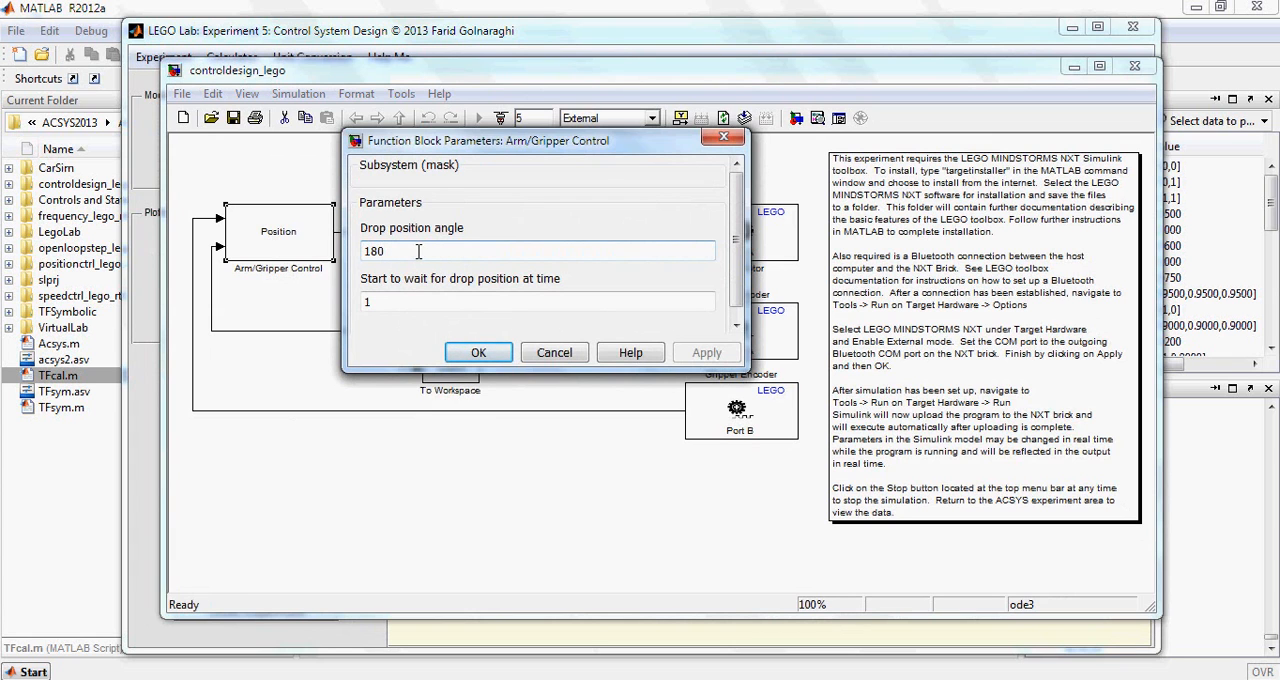
{"action": "left_click", "coordinate": [398, 300]}
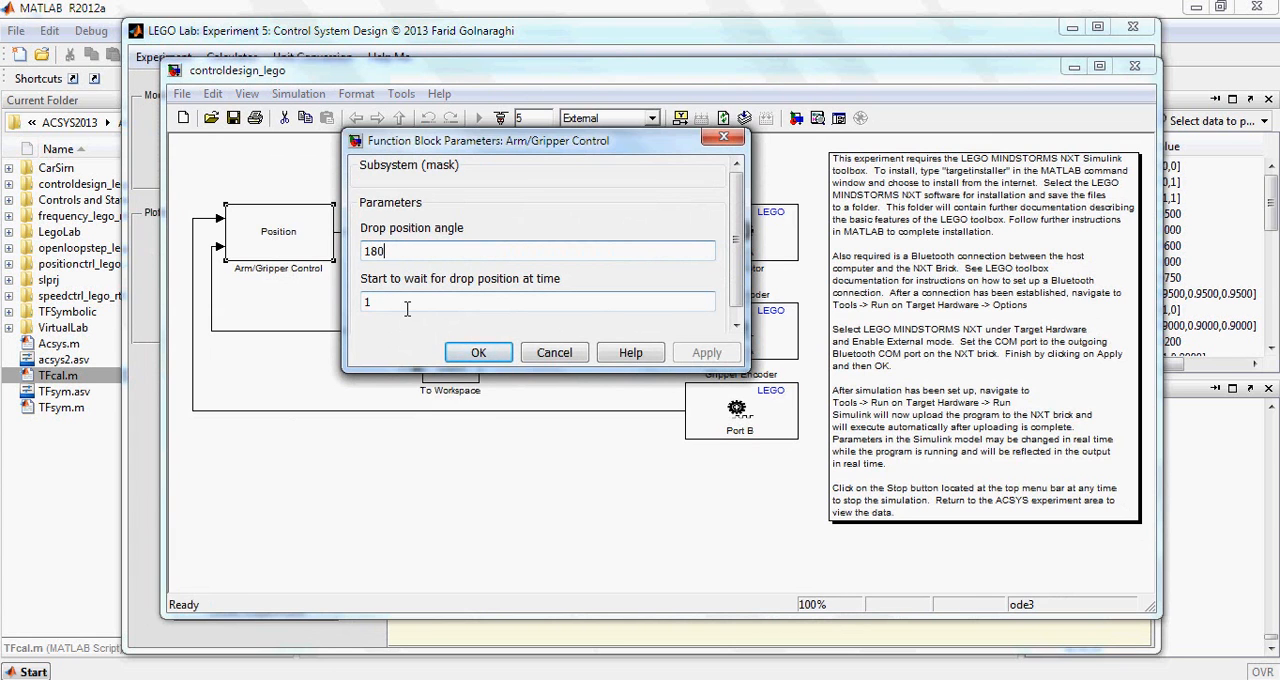
{"action": "left_click", "coordinate": [400, 251]}
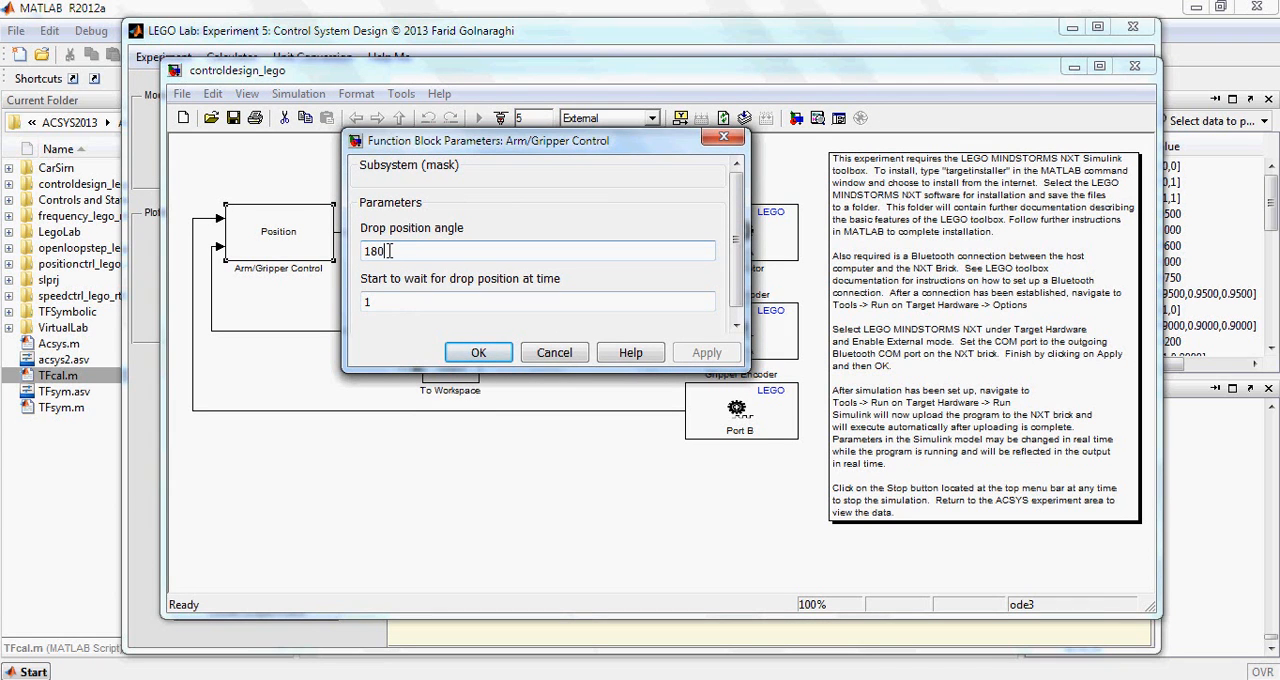
{"action": "key", "text": "Tab"}
{"action": "left_click", "coordinate": [478, 352]}
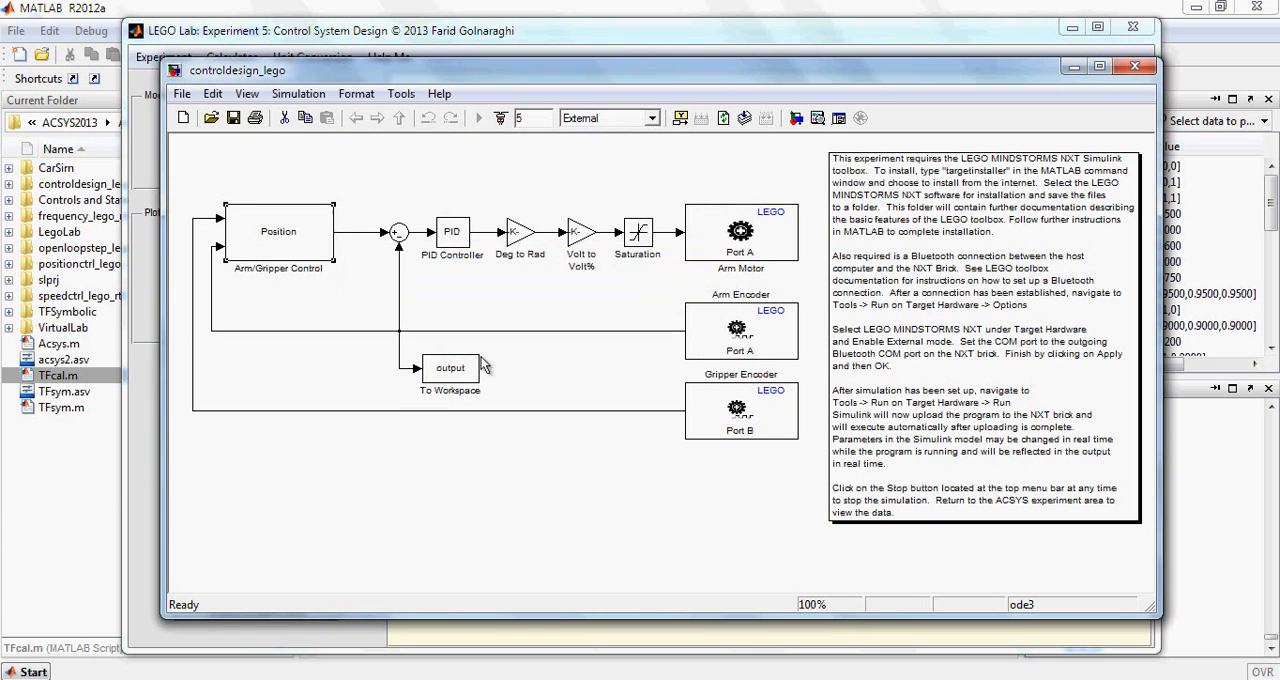
Set the PID Controller block's proportional gain to 5 and save the model
{"action": "left_click", "coordinate": [441, 305]}
{"action": "double_click", "coordinate": [455, 240]}
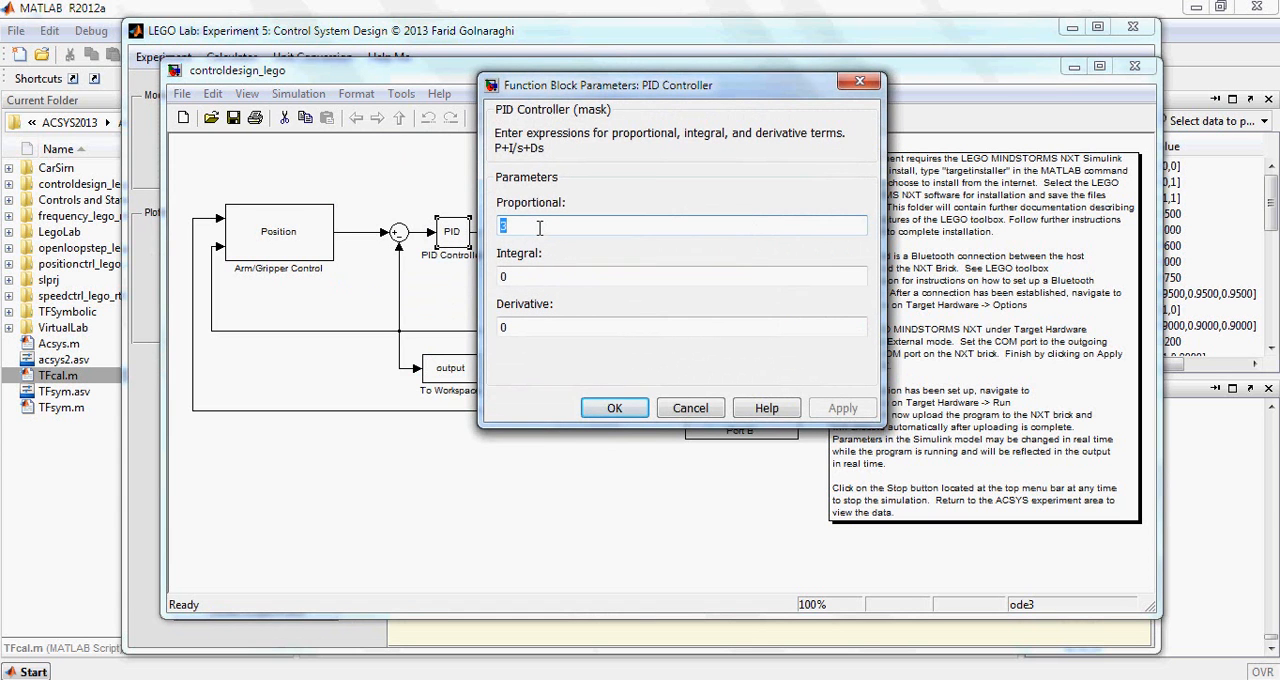
{"action": "type", "text": "5"}
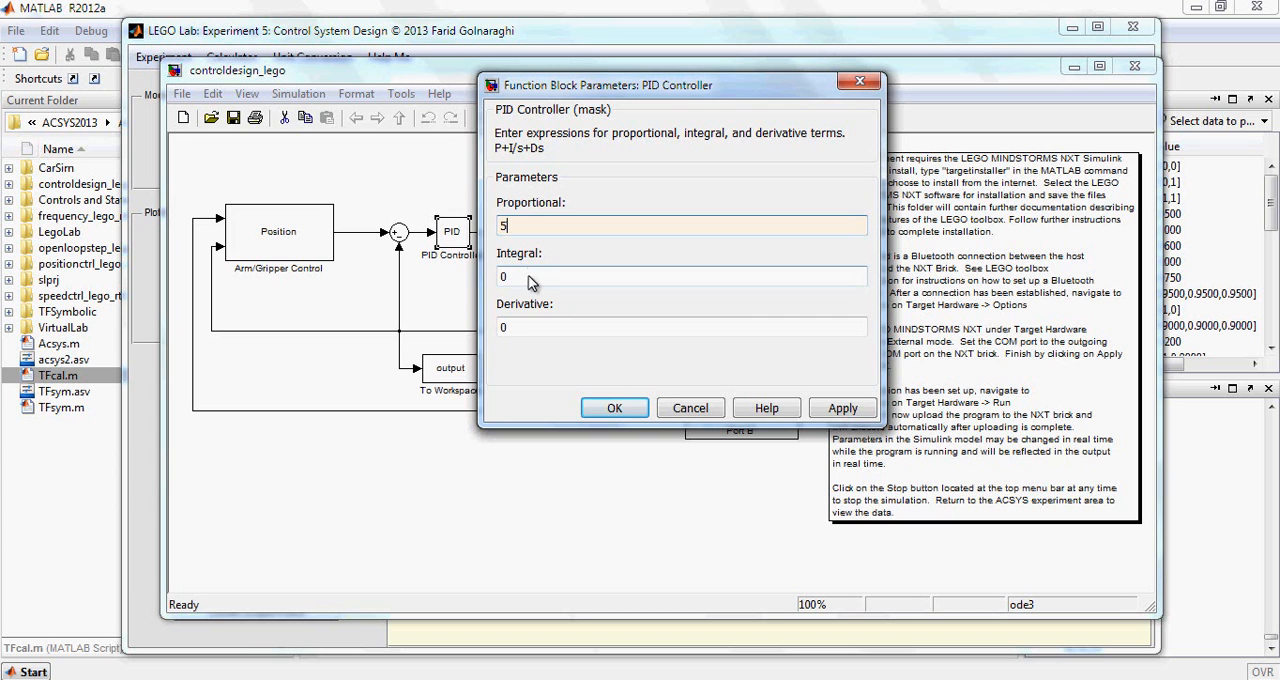
{"action": "left_click", "coordinate": [838, 412]}
{"action": "left_click", "coordinate": [616, 408]}
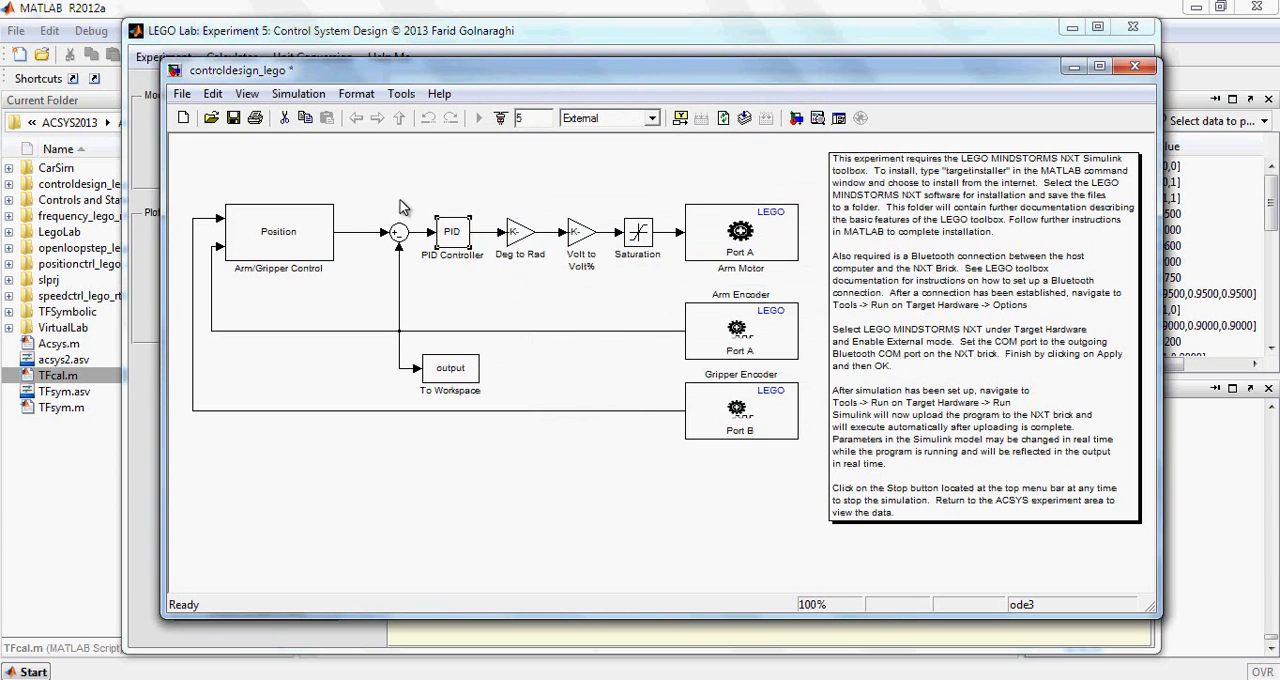
{"action": "left_click", "coordinate": [233, 118]}
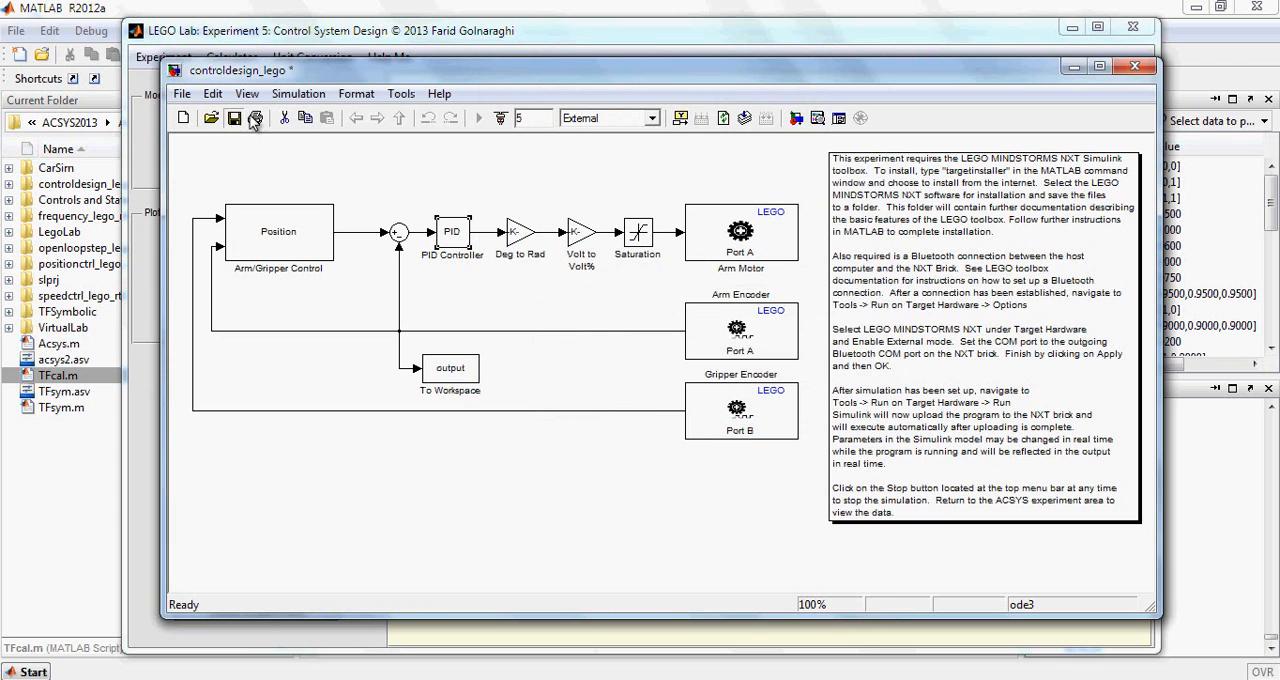
Check the model's Run on Target Hardware options: target hardware, External mode and COM port number
{"action": "left_click", "coordinate": [398, 94]}
{"action": "mouse_move", "coordinate": [512, 414]}
{"action": "left_click", "coordinate": [645, 430]}
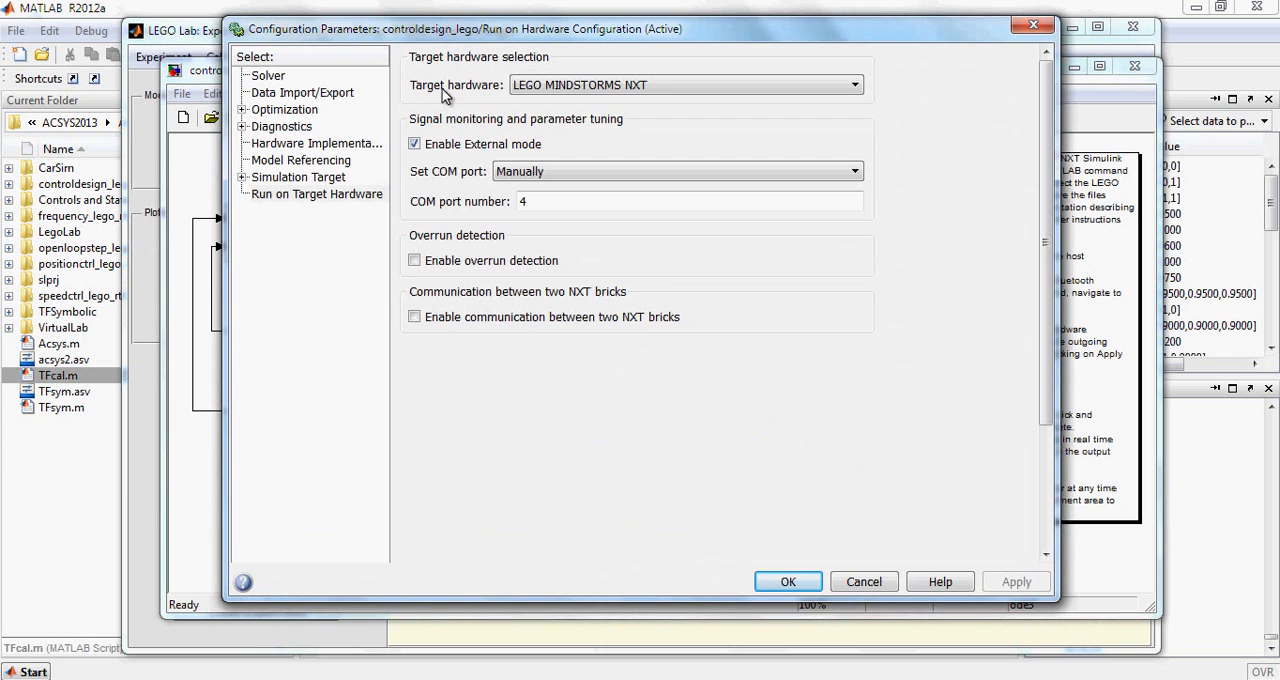
{"action": "left_click", "coordinate": [531, 89]}
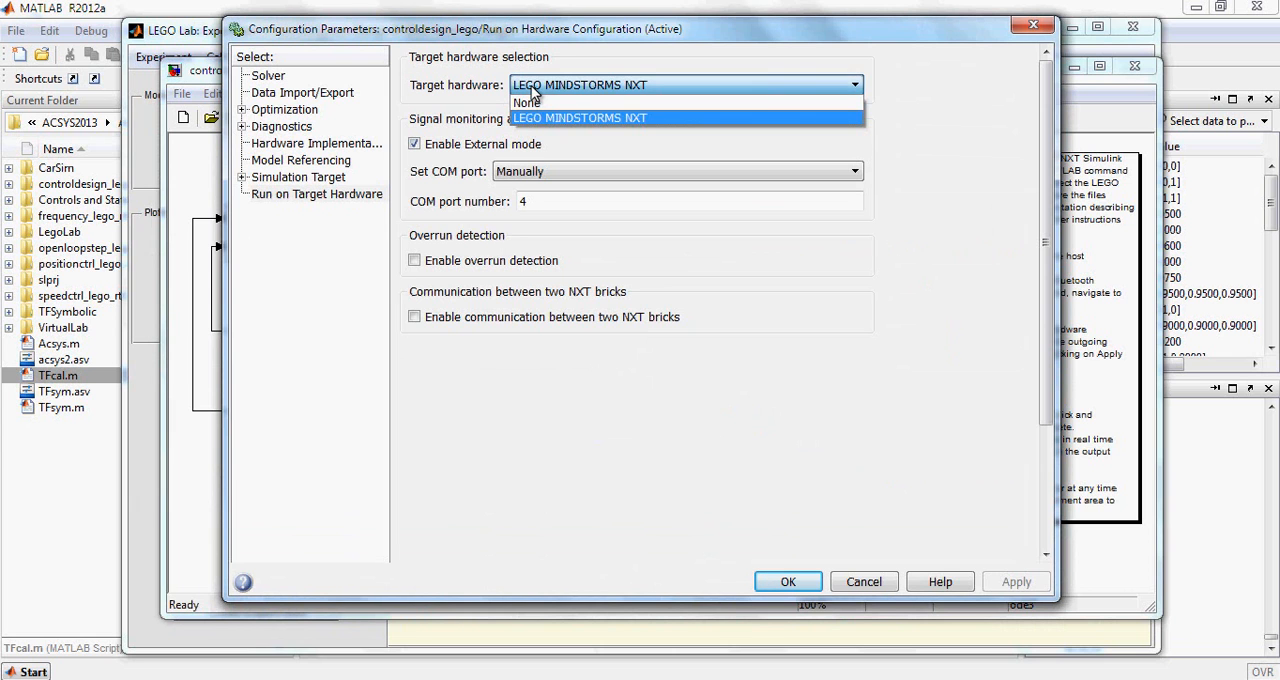
{"action": "left_click", "coordinate": [532, 87]}
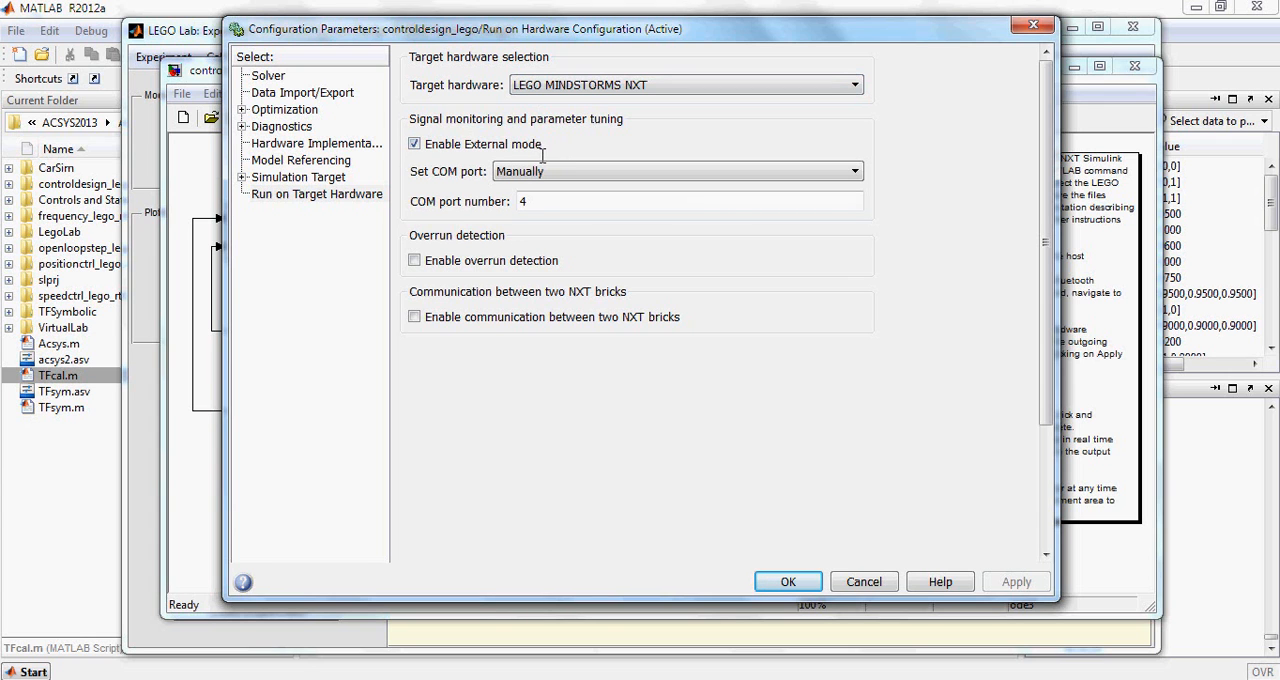
{"action": "double_click", "coordinate": [565, 202]}
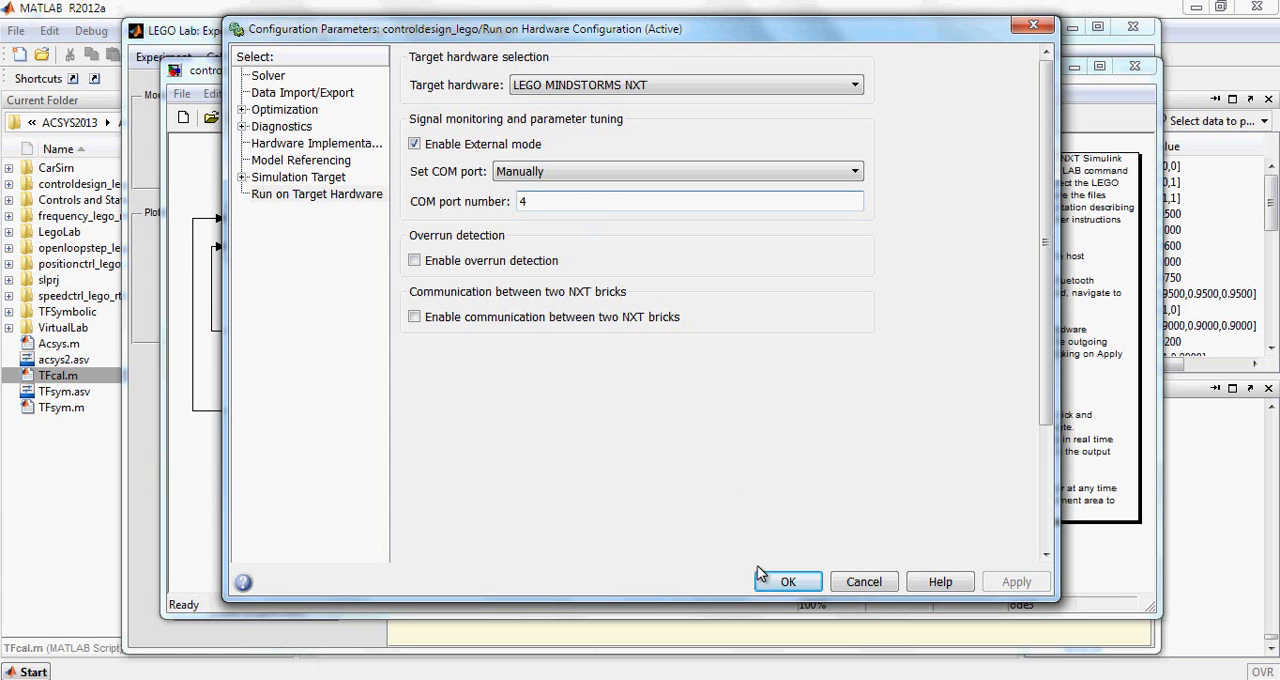
{"action": "left_click", "coordinate": [785, 584]}
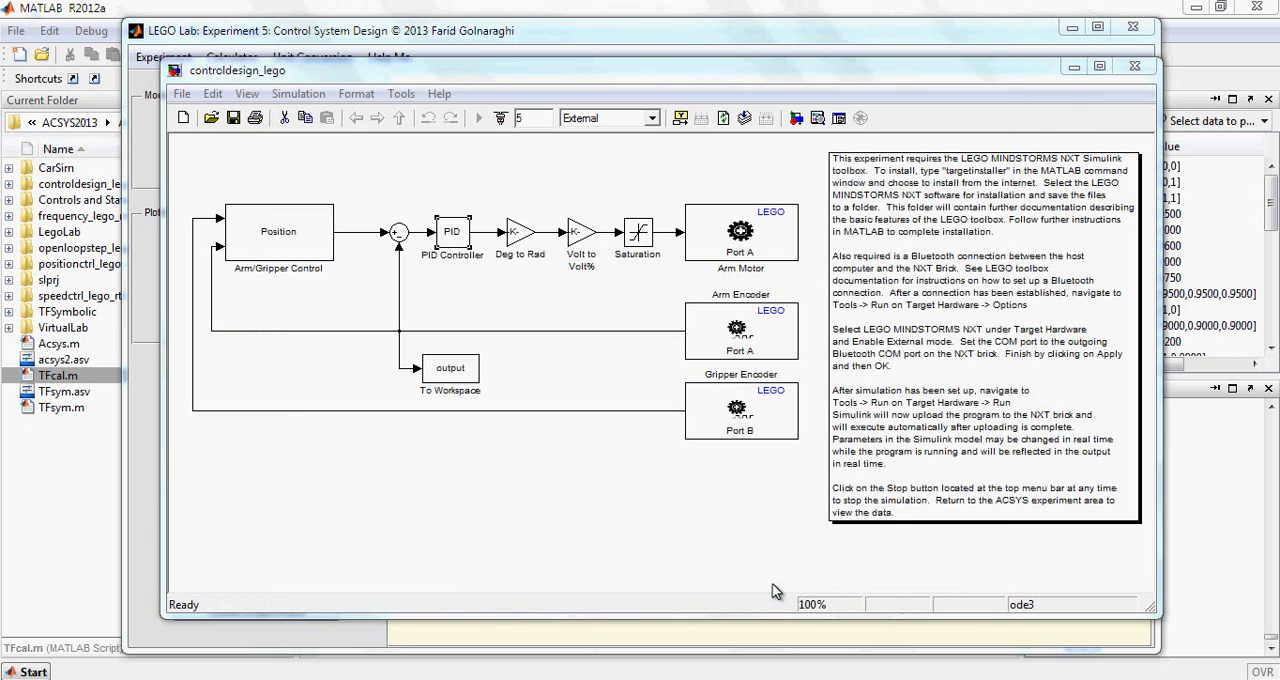
Run the model on the LEGO target hardware and return to the experiment window's response plot
{"action": "left_click", "coordinate": [405, 92]}
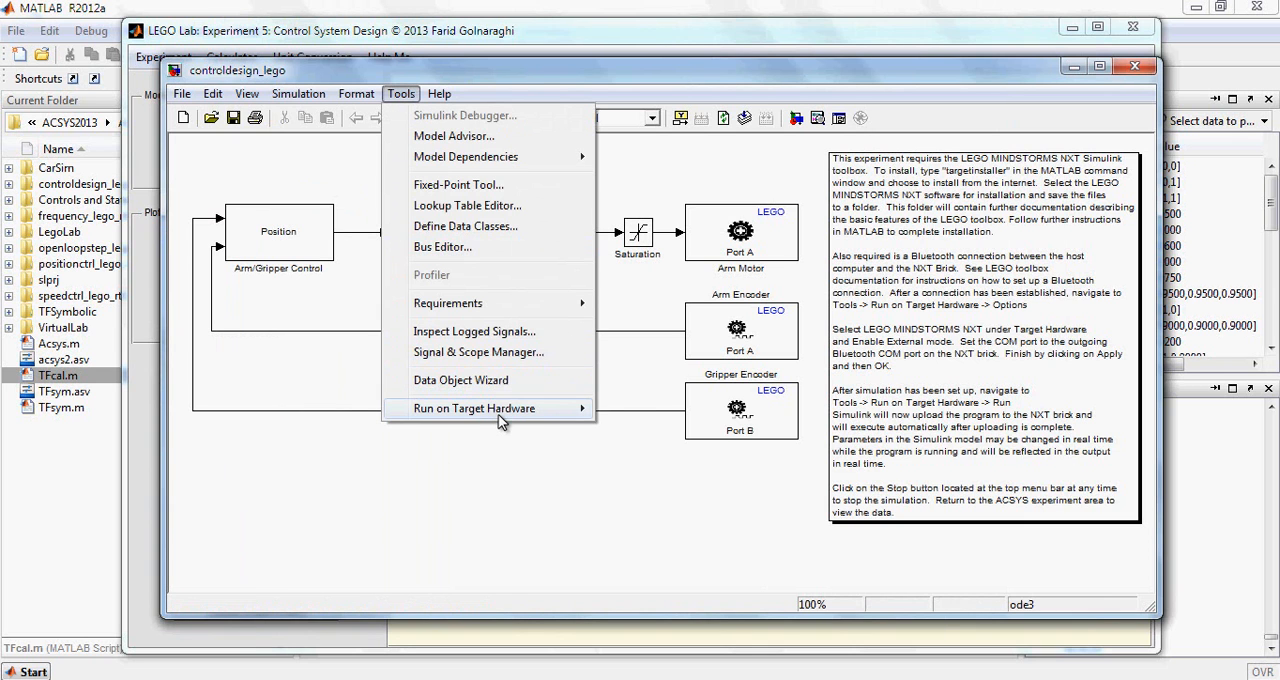
{"action": "mouse_move", "coordinate": [503, 418]}
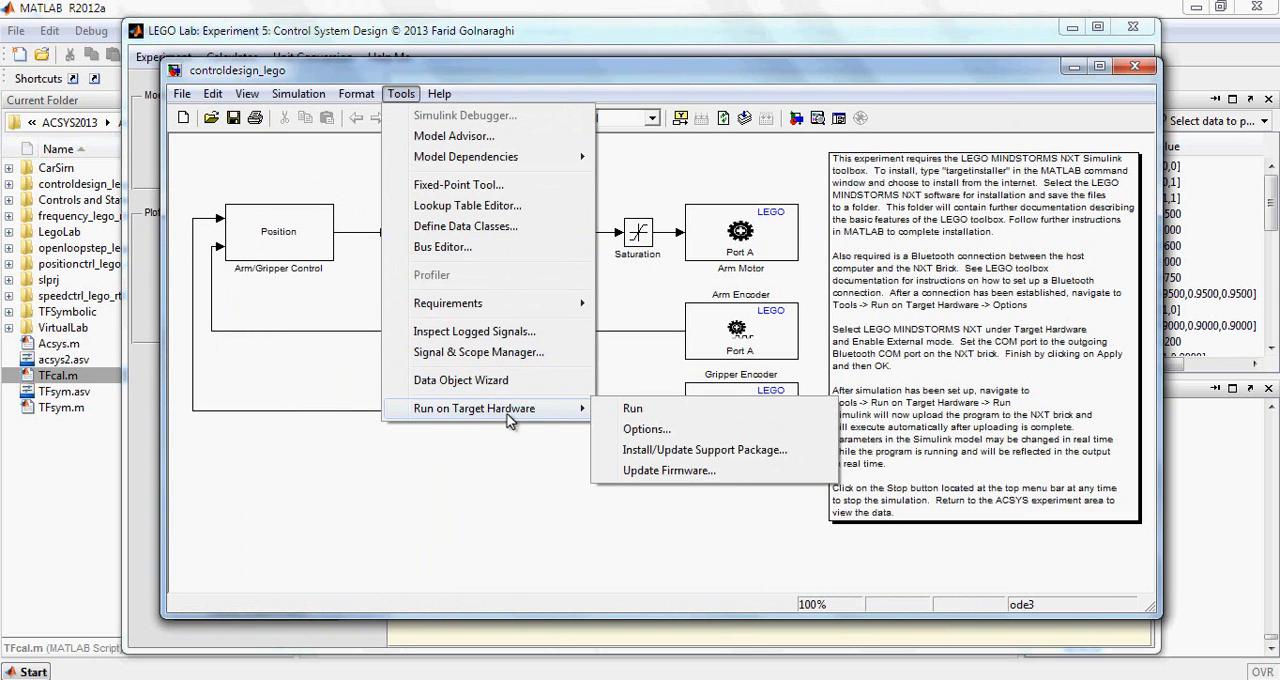
{"action": "left_click", "coordinate": [632, 410]}
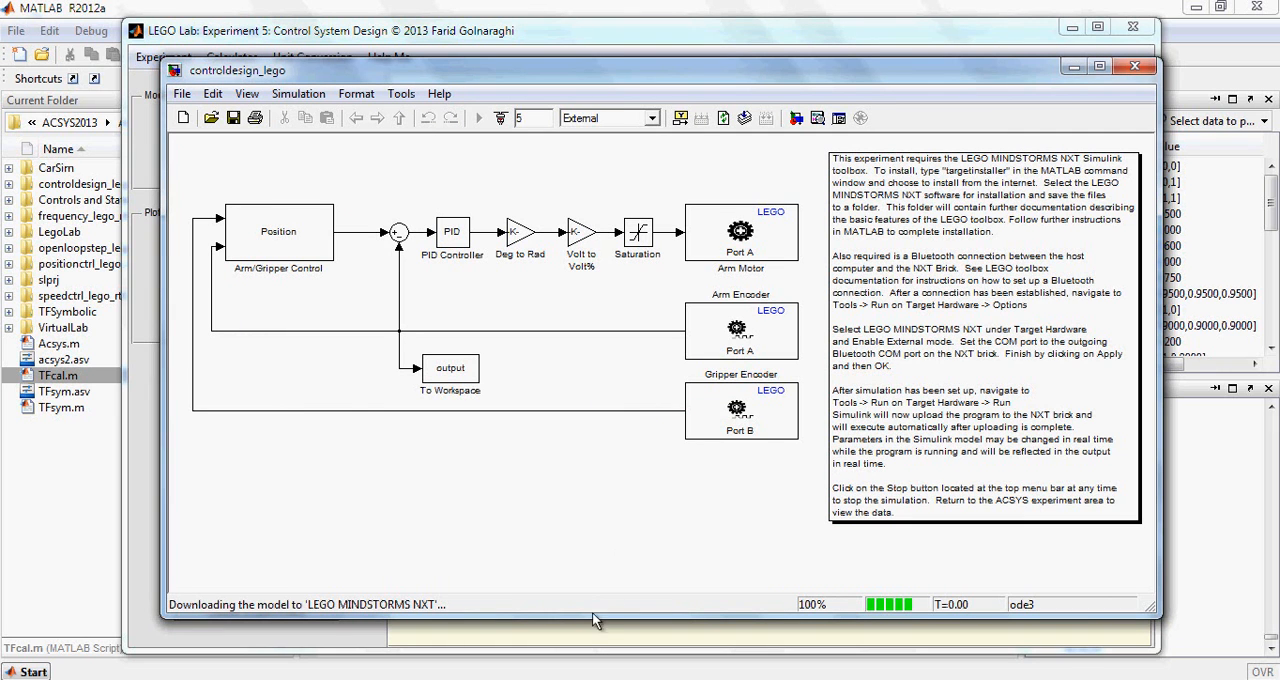
{"action": "left_click", "coordinate": [510, 641]}
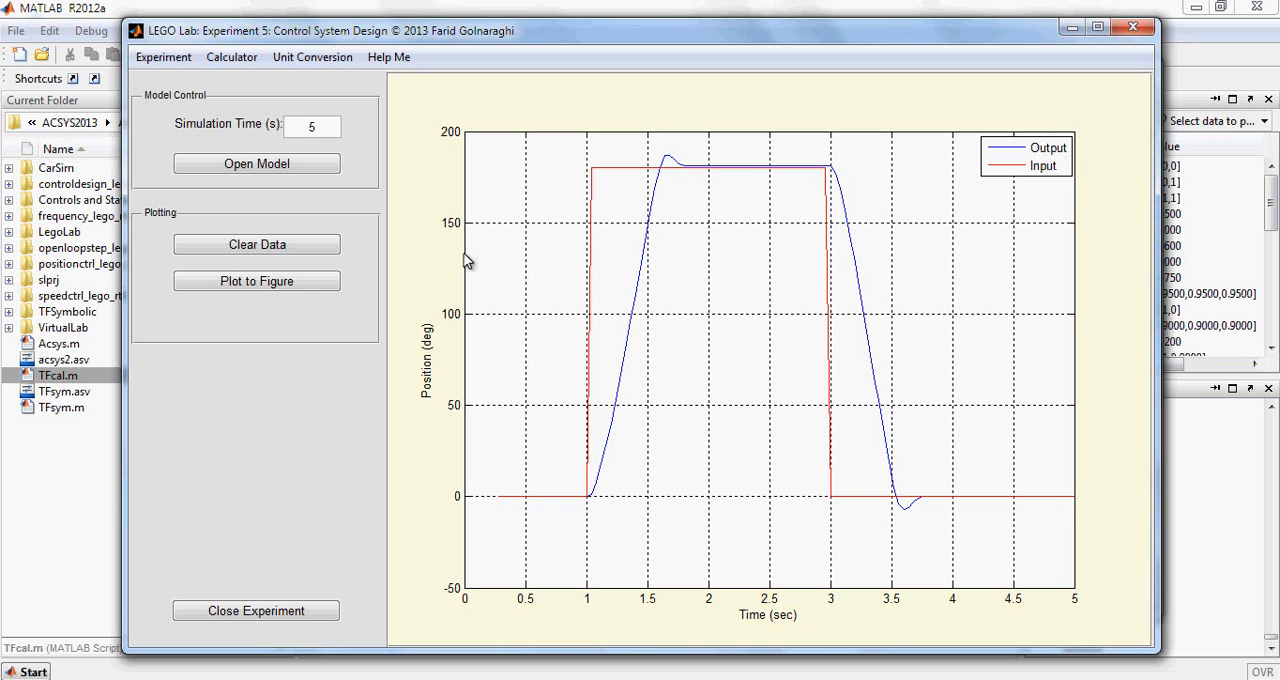
Plot the response to a separate figure, read the output curve's first peak with a data cursor, and close the figure
{"action": "left_click", "coordinate": [290, 287]}
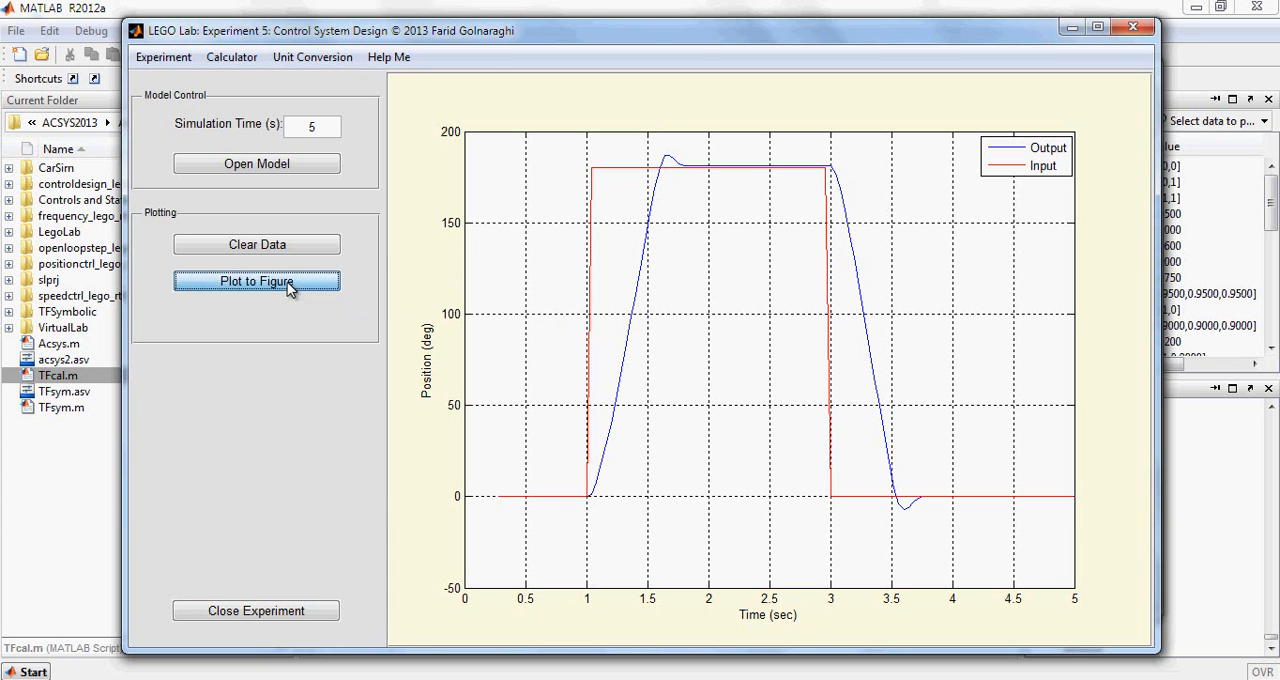
{"action": "left_click_drag", "start_coordinate": [636, 45], "coordinate": [558, 63]}
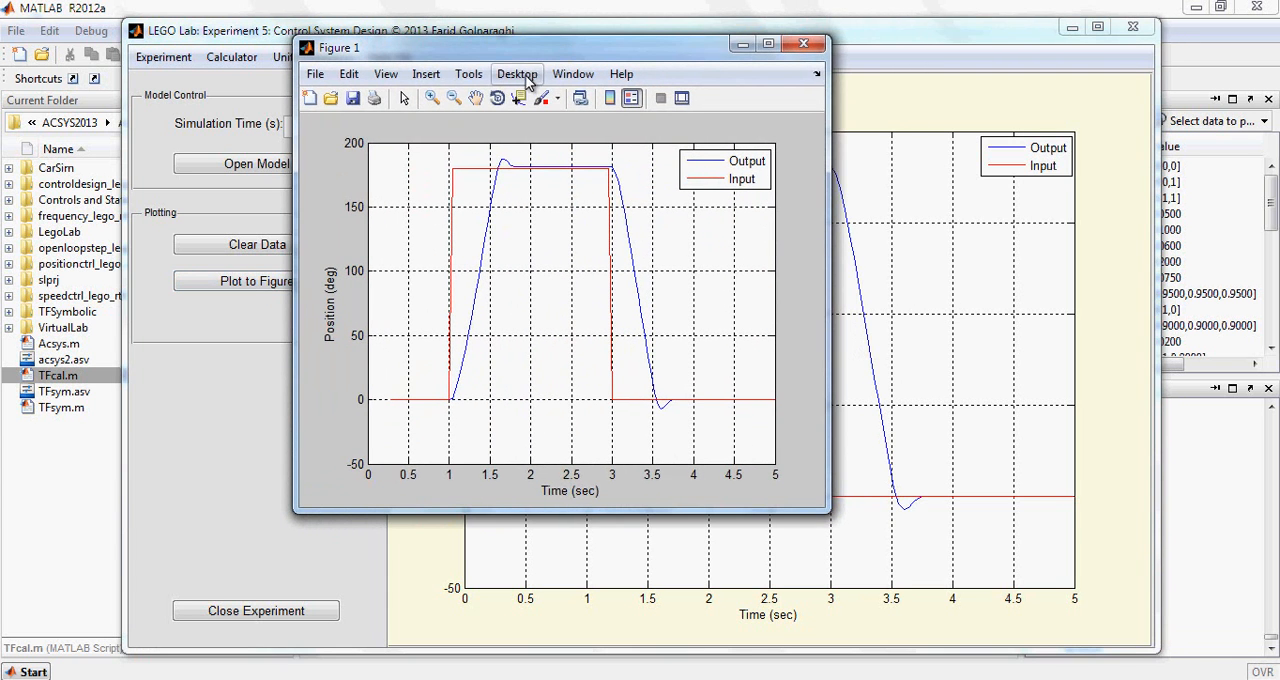
{"action": "left_click", "coordinate": [513, 102]}
{"action": "left_click", "coordinate": [479, 276]}
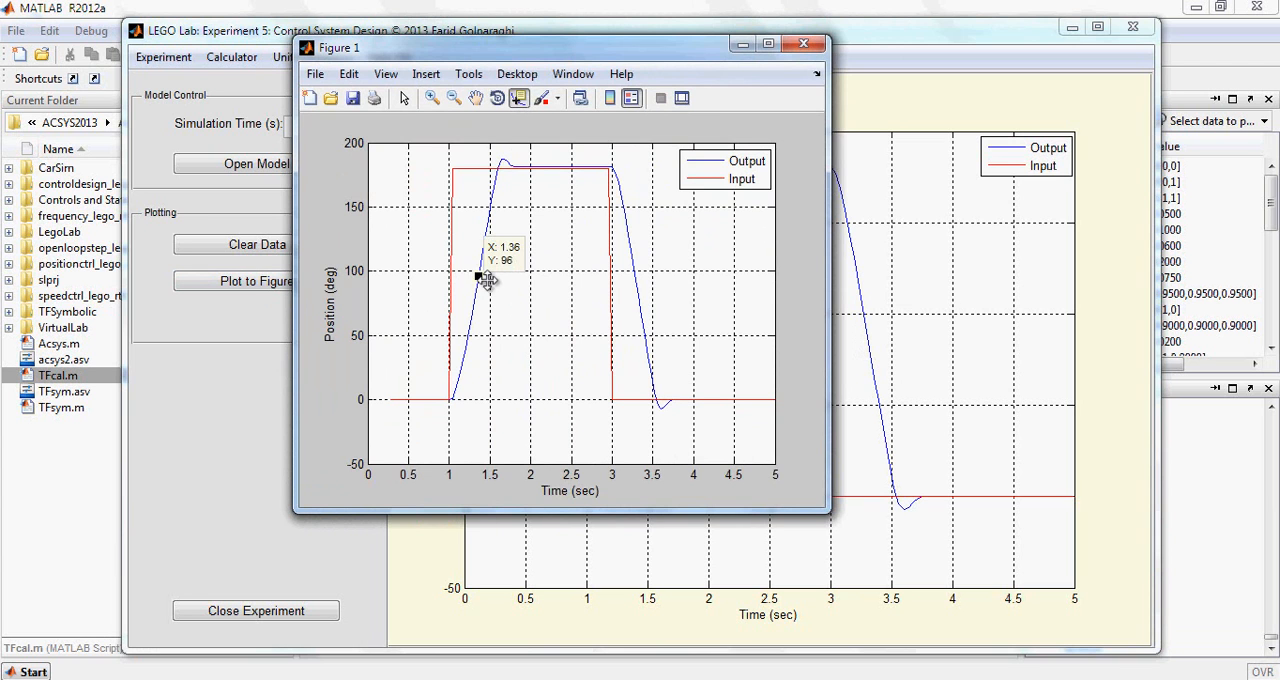
{"action": "left_click_drag", "start_coordinate": [479, 276], "coordinate": [503, 160]}
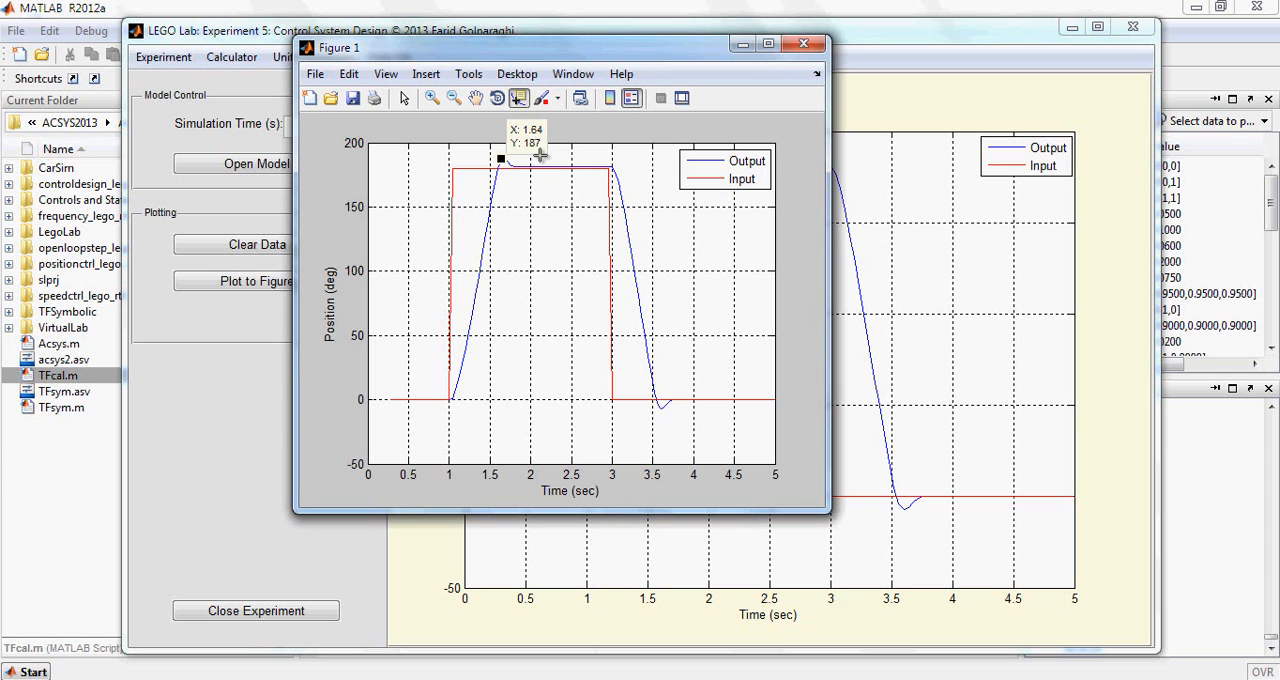
{"action": "left_click", "coordinate": [801, 47]}
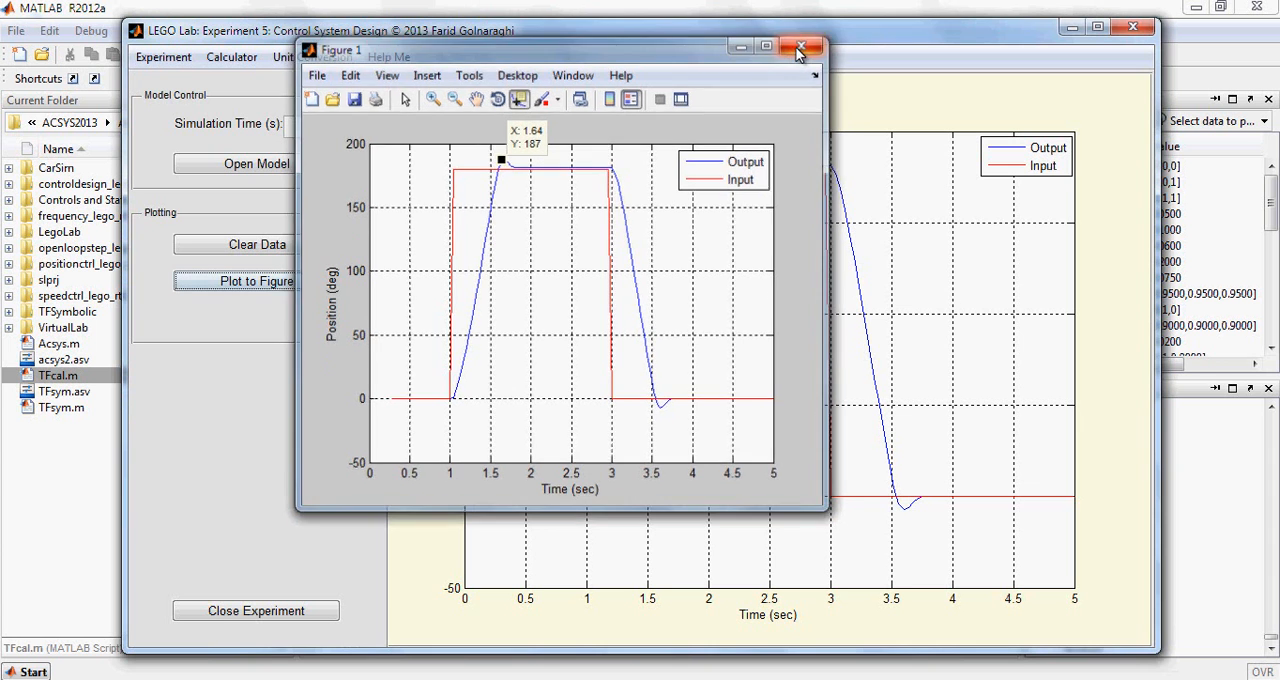
Close the LEGO experiment and open the model of SIMLab experiment 5, Control System Design
{"action": "left_click", "coordinate": [281, 609]}
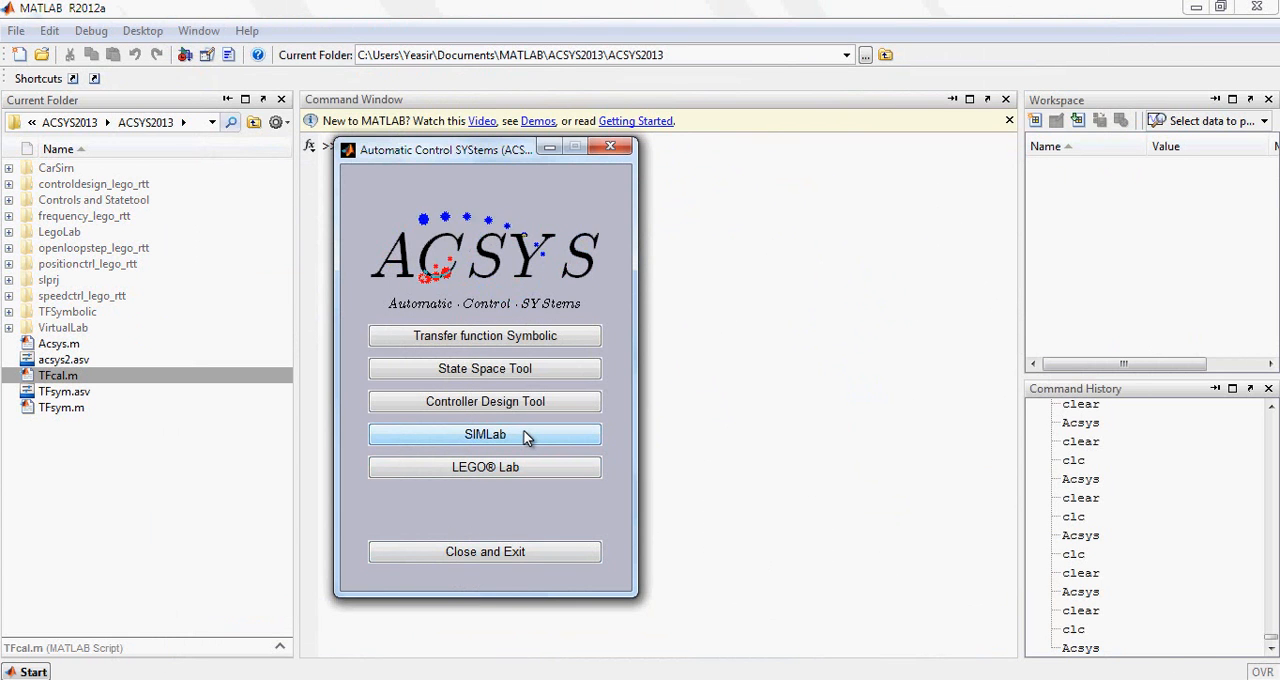
{"action": "left_click", "coordinate": [527, 436]}
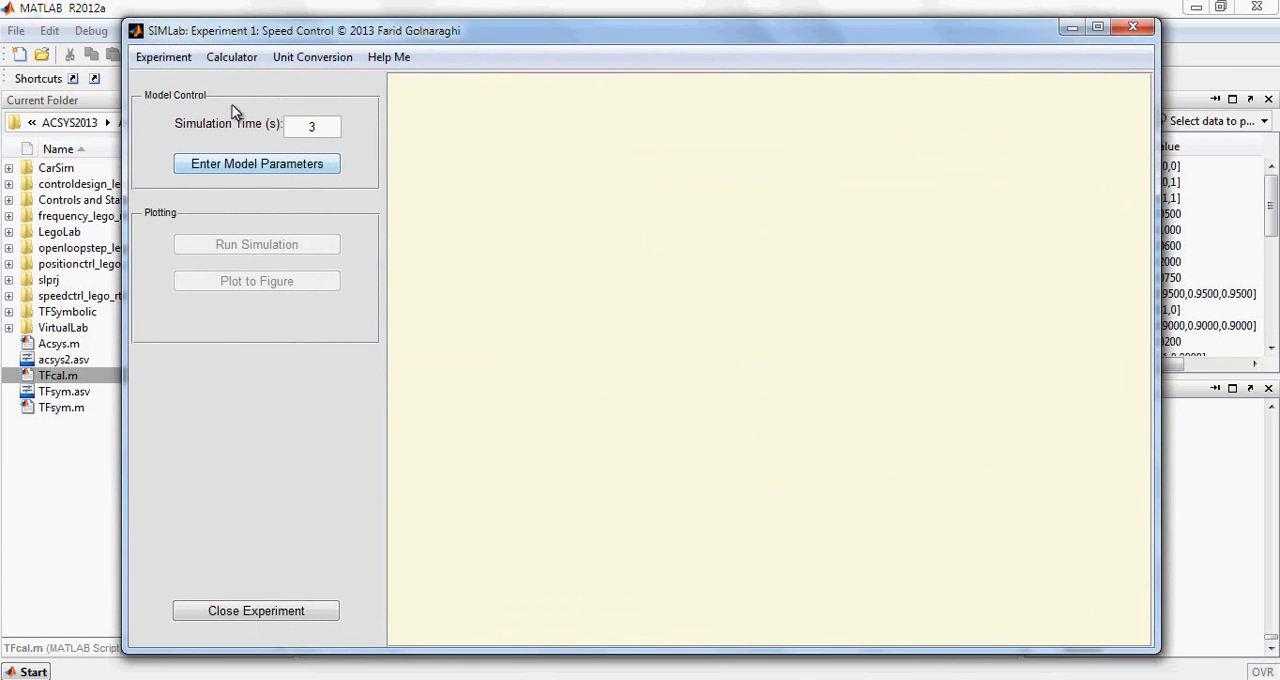
{"action": "left_click", "coordinate": [180, 57]}
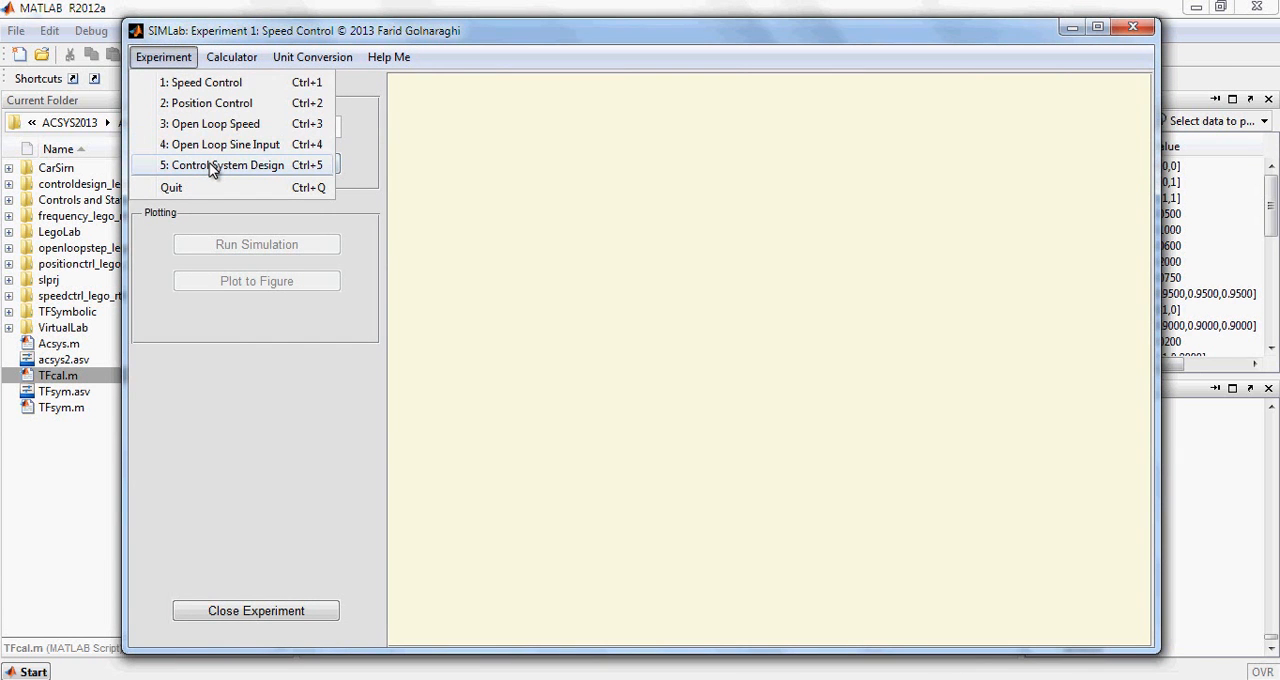
{"action": "left_click", "coordinate": [213, 166]}
{"action": "left_click", "coordinate": [236, 164]}
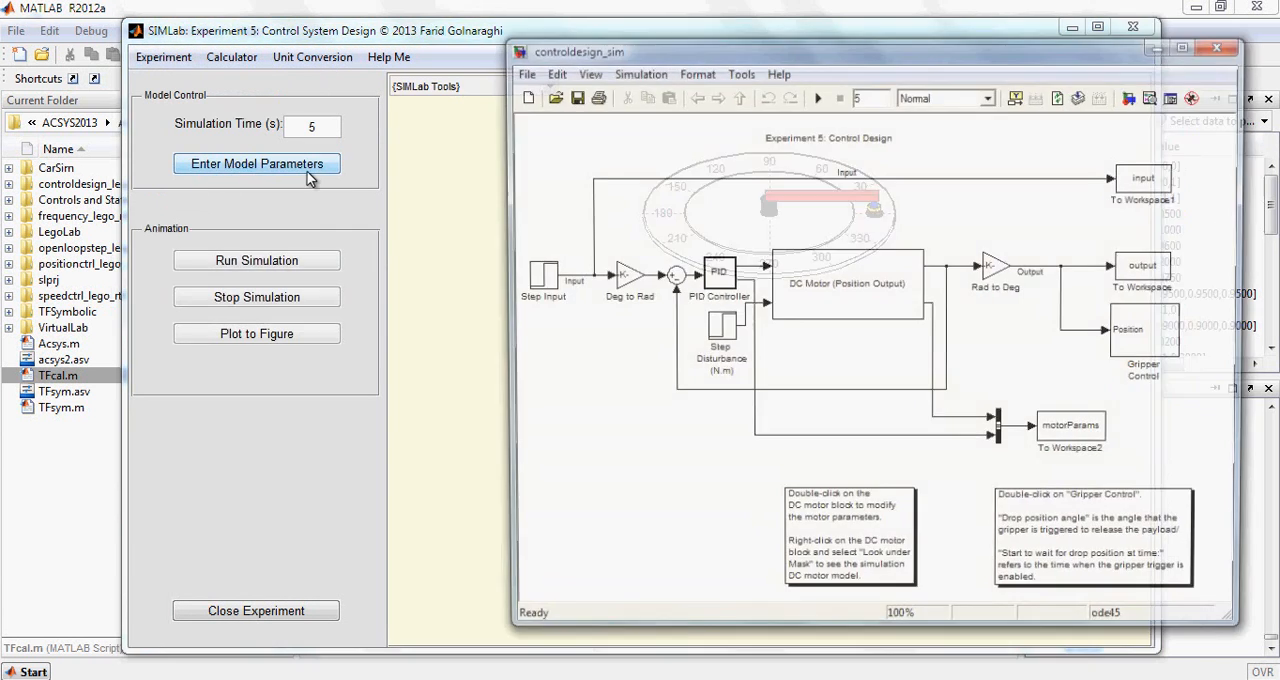
{"action": "left_click_drag", "start_coordinate": [701, 47], "coordinate": [533, 49]}
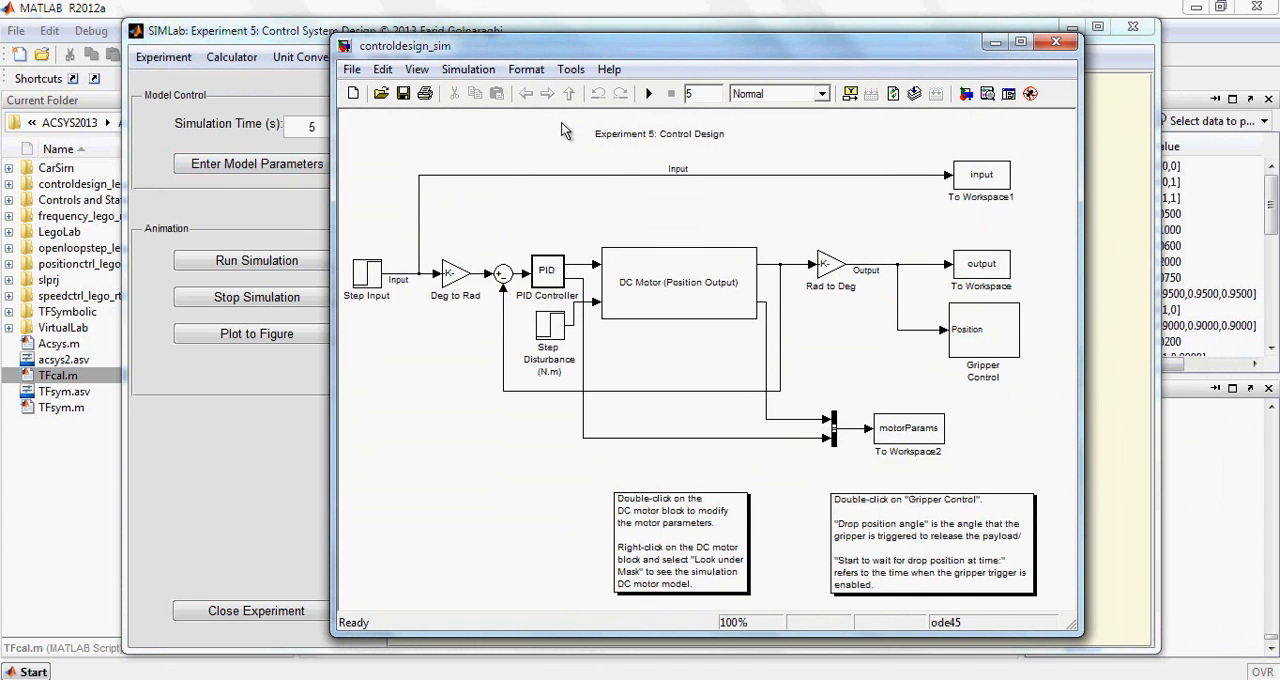
Review the DC Motor block's parameters, from armature inductance and resistance to inertia, damping, back emf and motor constants
{"action": "double_click", "coordinate": [705, 307]}
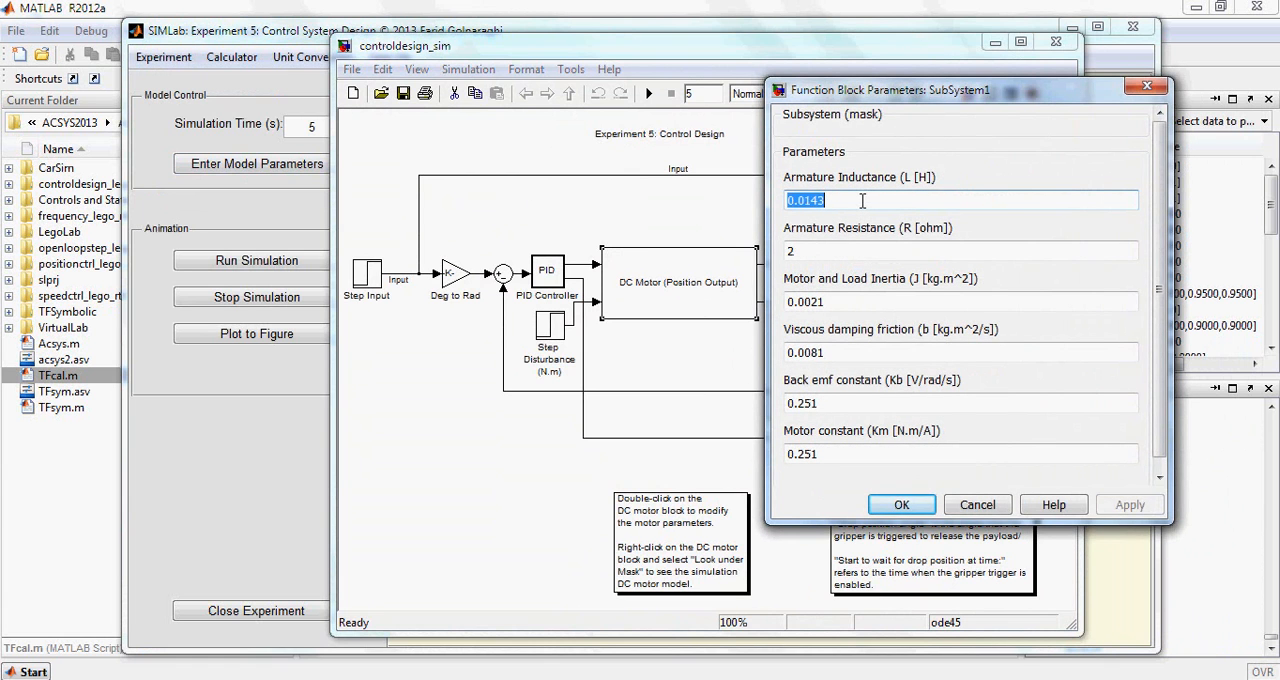
{"action": "left_click", "coordinate": [838, 252]}
{"action": "left_click", "coordinate": [840, 302]}
{"action": "left_click", "coordinate": [840, 352]}
{"action": "left_click", "coordinate": [838, 403]}
{"action": "left_click", "coordinate": [835, 454]}
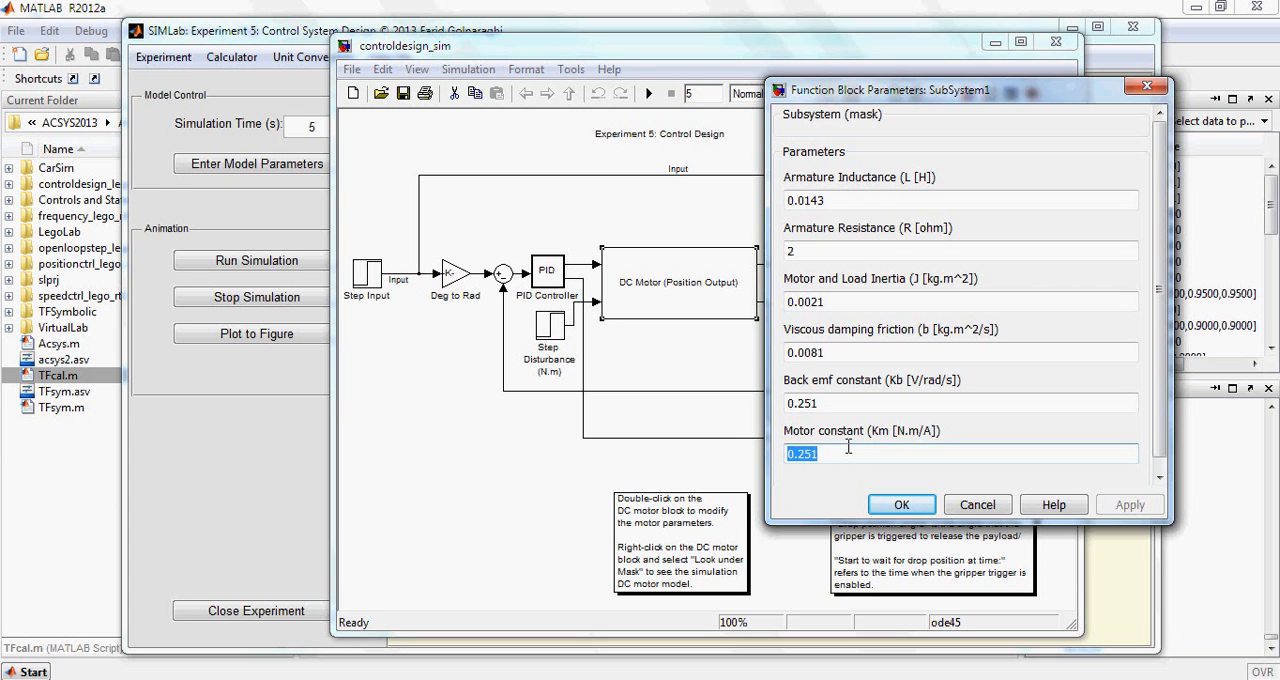
{"action": "left_click", "coordinate": [846, 405]}
{"action": "left_click", "coordinate": [842, 350]}
{"action": "left_click", "coordinate": [840, 305]}
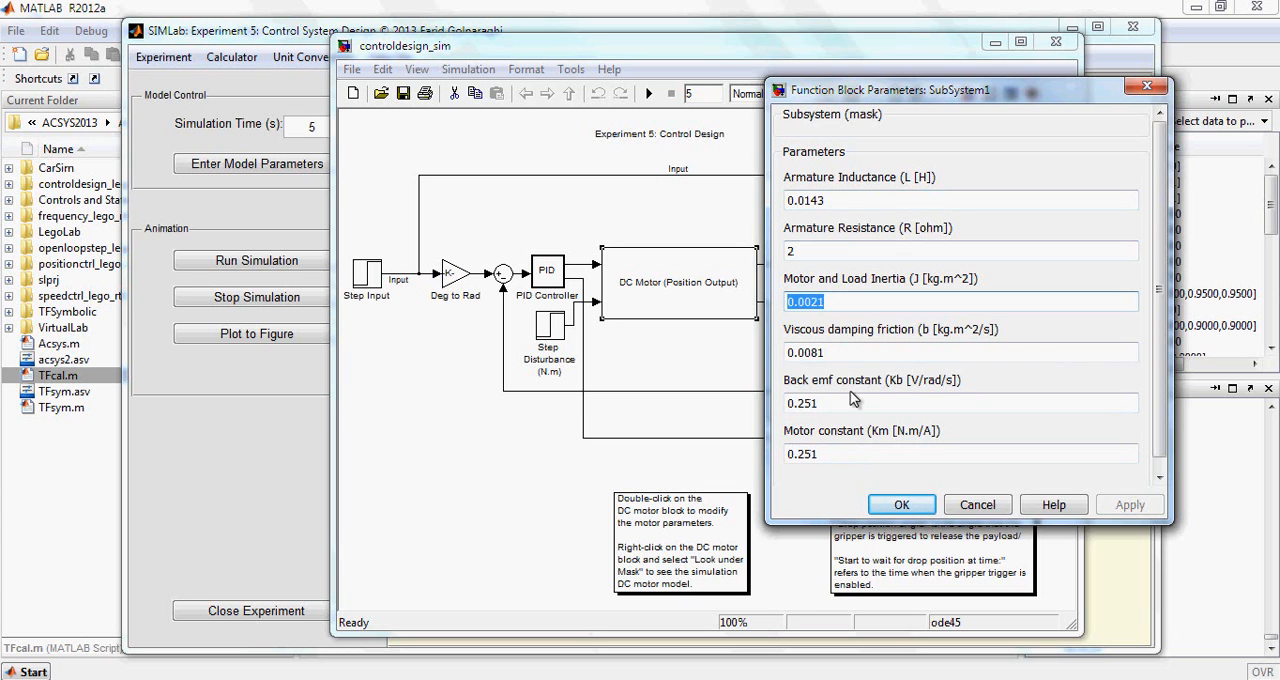
{"action": "left_click", "coordinate": [900, 505]}
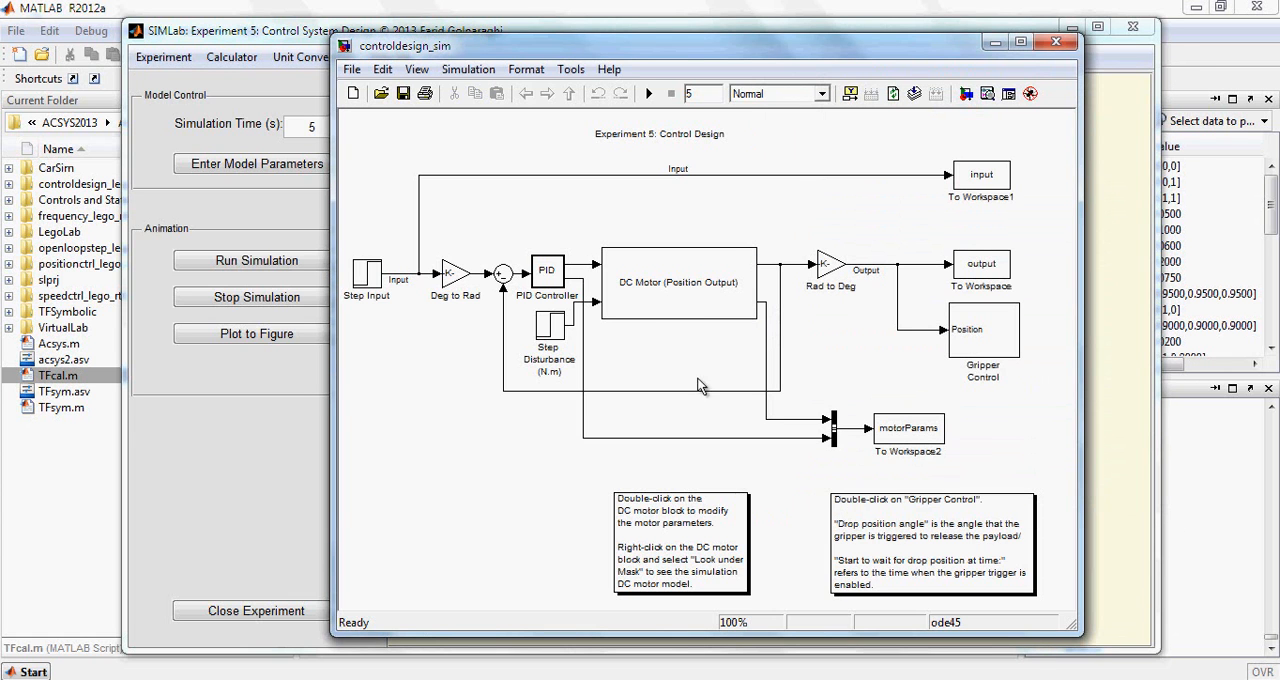
Set the PID Controller's proportional gain to 3 in the controldesign_sim model and save the model
{"action": "double_click", "coordinate": [548, 272]}
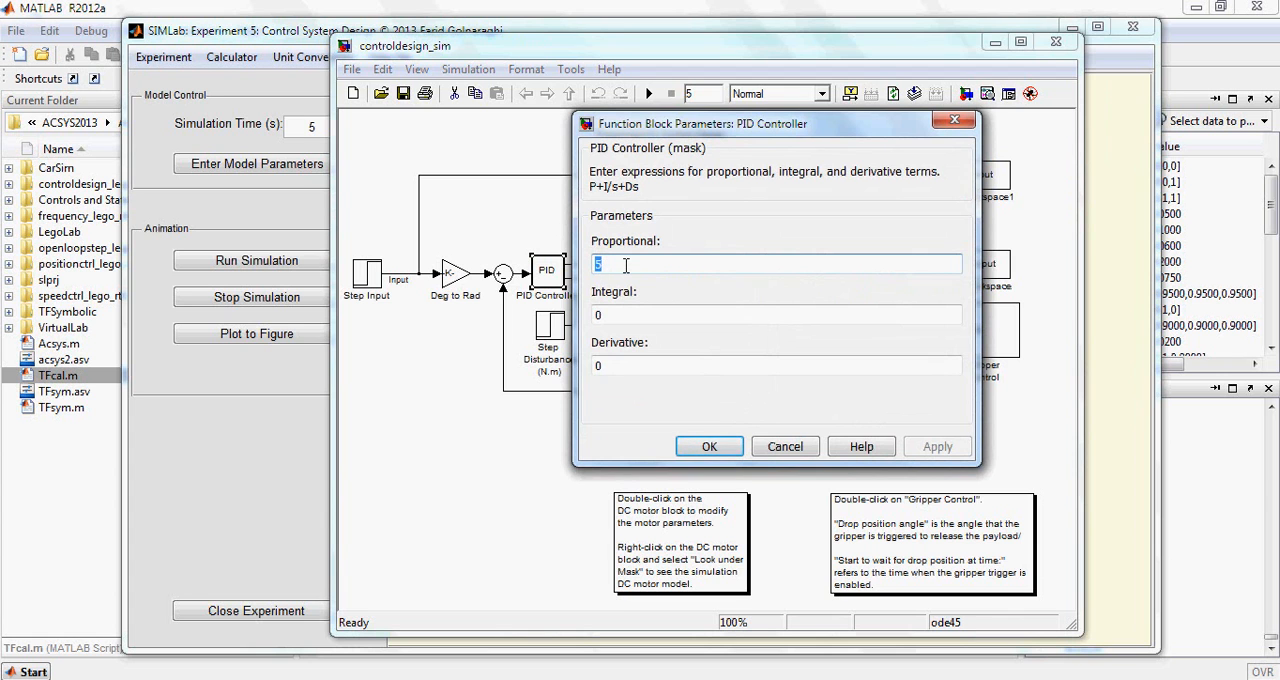
{"action": "type", "text": "3"}
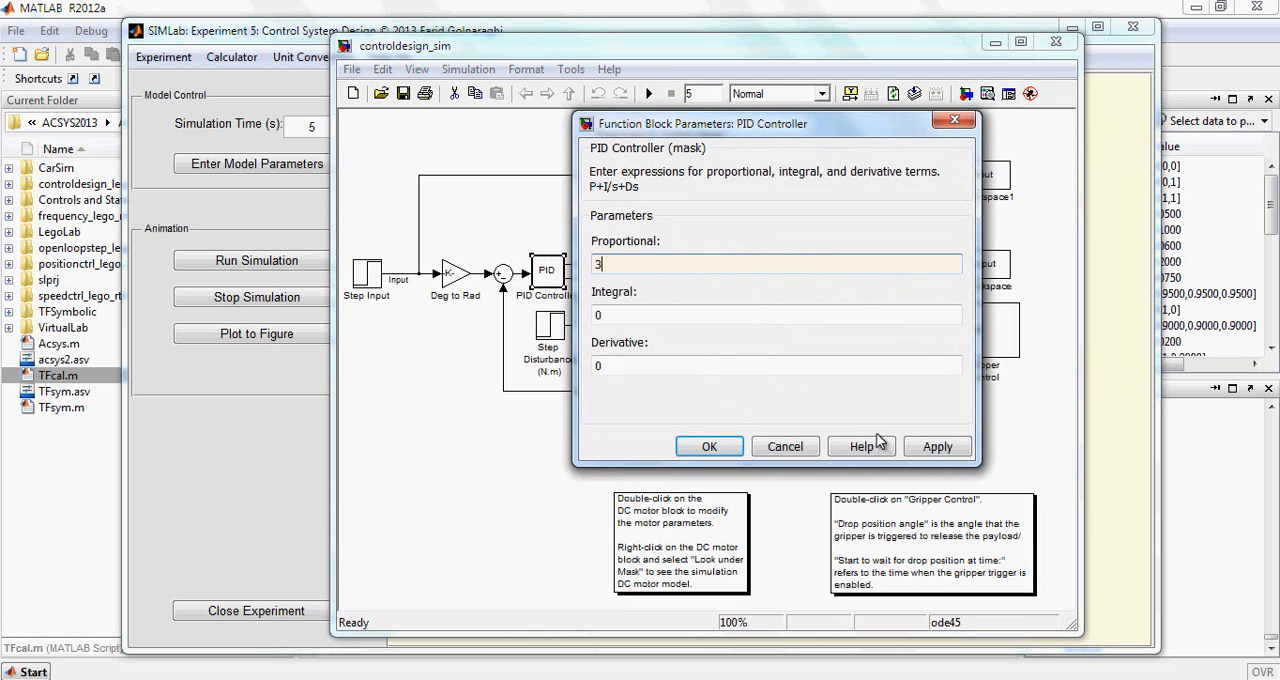
{"action": "left_click", "coordinate": [937, 446]}
{"action": "left_click", "coordinate": [709, 446]}
{"action": "left_click", "coordinate": [404, 94]}
Move the model window aside and run the simulation from the SIMLab experiment window
{"action": "left_click_drag", "start_coordinate": [445, 47], "coordinate": [635, 53]}
{"action": "left_click", "coordinate": [400, 36]}
{"action": "left_click_drag", "start_coordinate": [420, 40], "coordinate": [322, 37]}
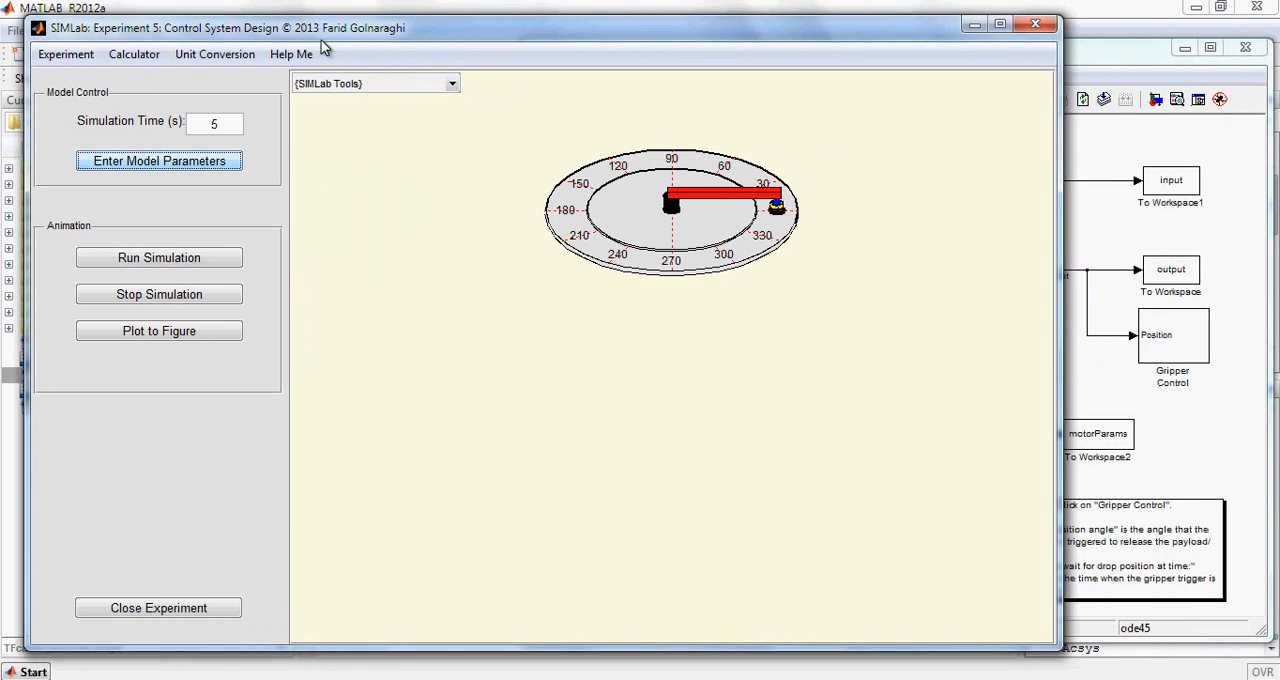
{"action": "left_click", "coordinate": [178, 260]}
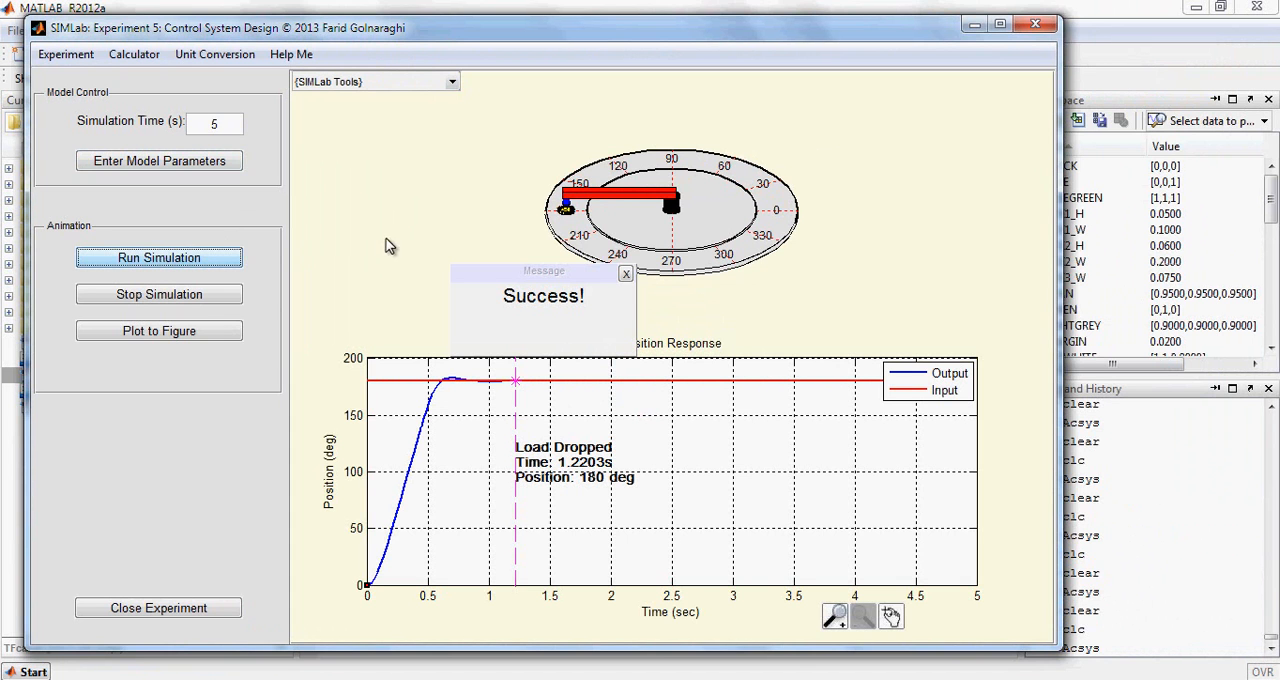
Plot the simulated position response to a separate figure and read the output curve's peak with a data cursor
{"action": "left_click", "coordinate": [205, 334]}
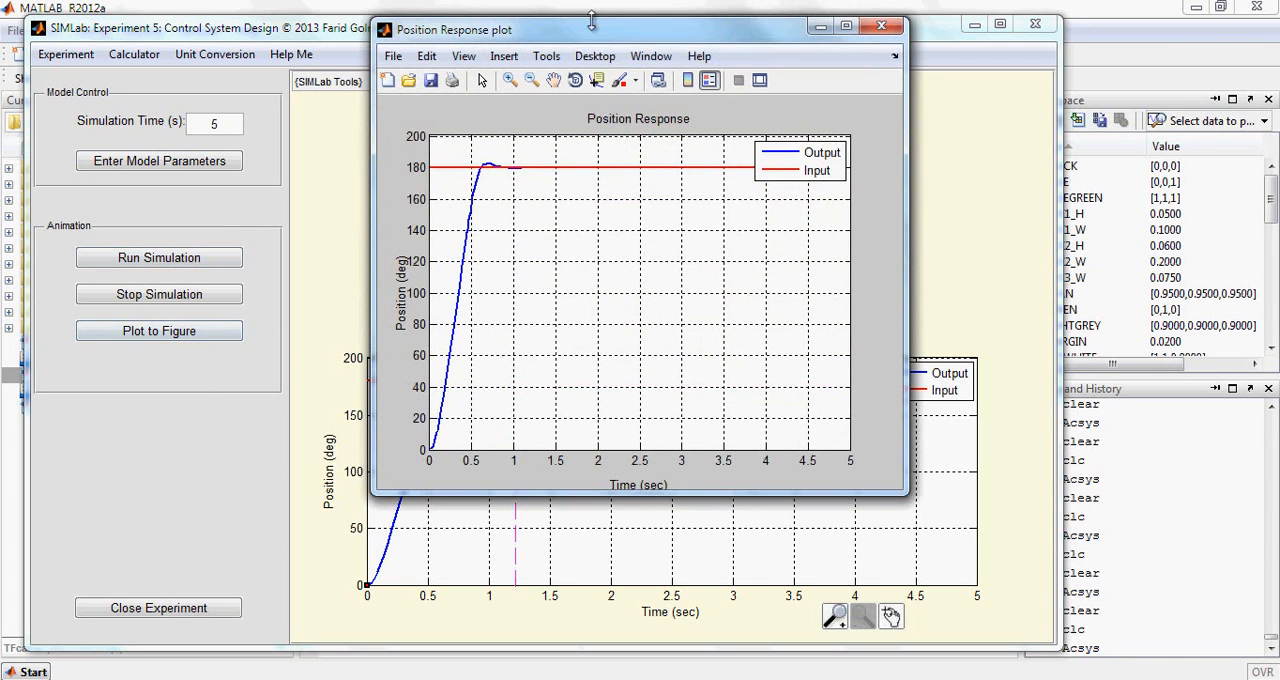
{"action": "left_click_drag", "start_coordinate": [615, 41], "coordinate": [557, 58]}
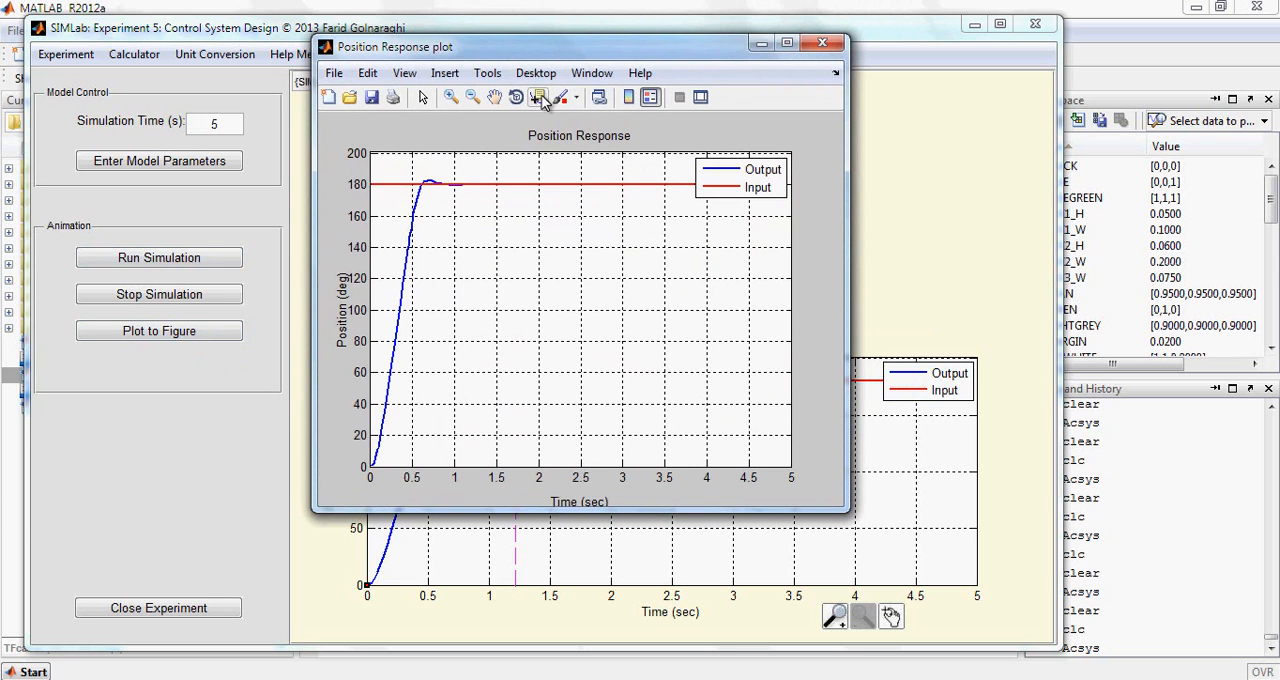
{"action": "left_click", "coordinate": [540, 99]}
{"action": "left_click", "coordinate": [408, 250]}
{"action": "left_click_drag", "start_coordinate": [408, 246], "coordinate": [426, 151]}
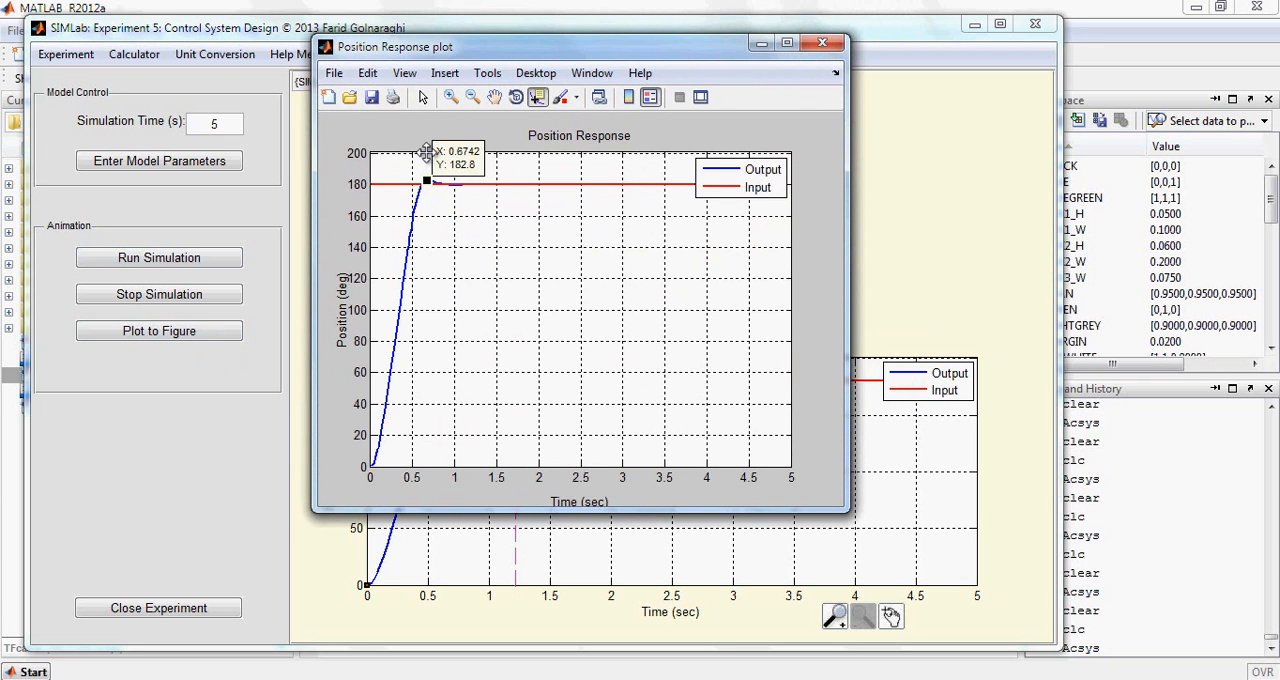
Delete all datatips from the position response plot, save the figure as sim1.fig and close it
{"action": "right_click", "coordinate": [455, 168]}
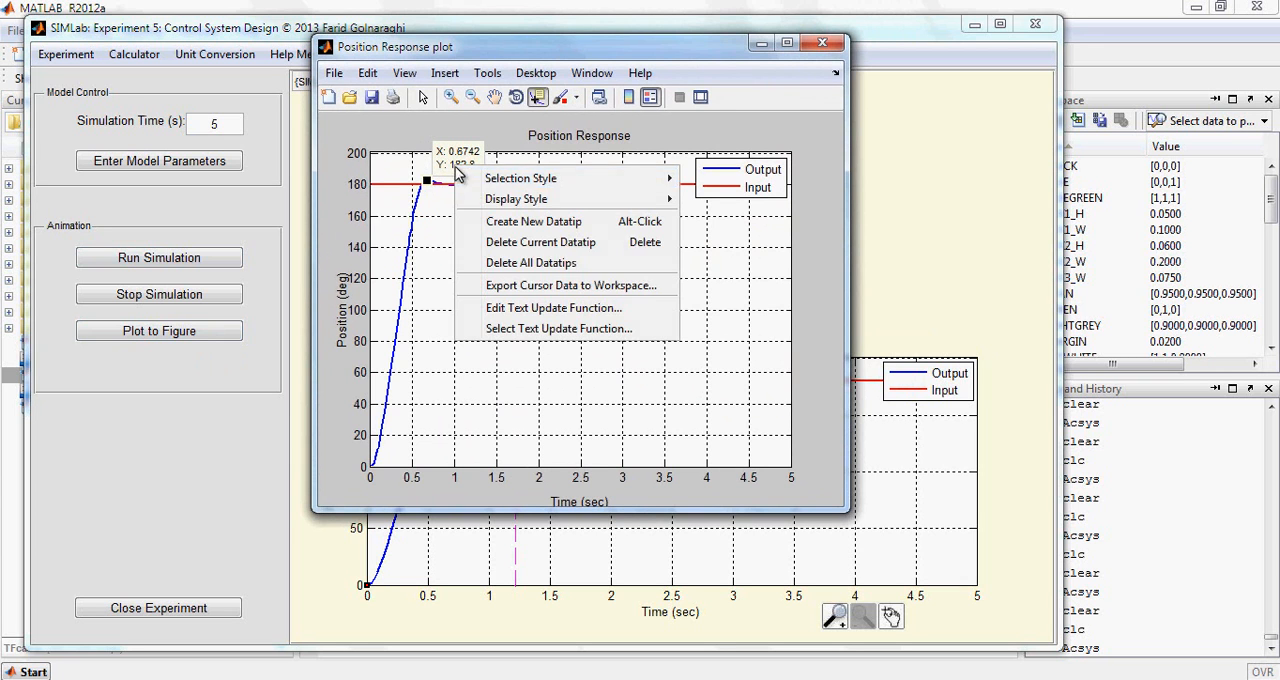
{"action": "left_click", "coordinate": [524, 263]}
{"action": "left_click", "coordinate": [334, 73]}
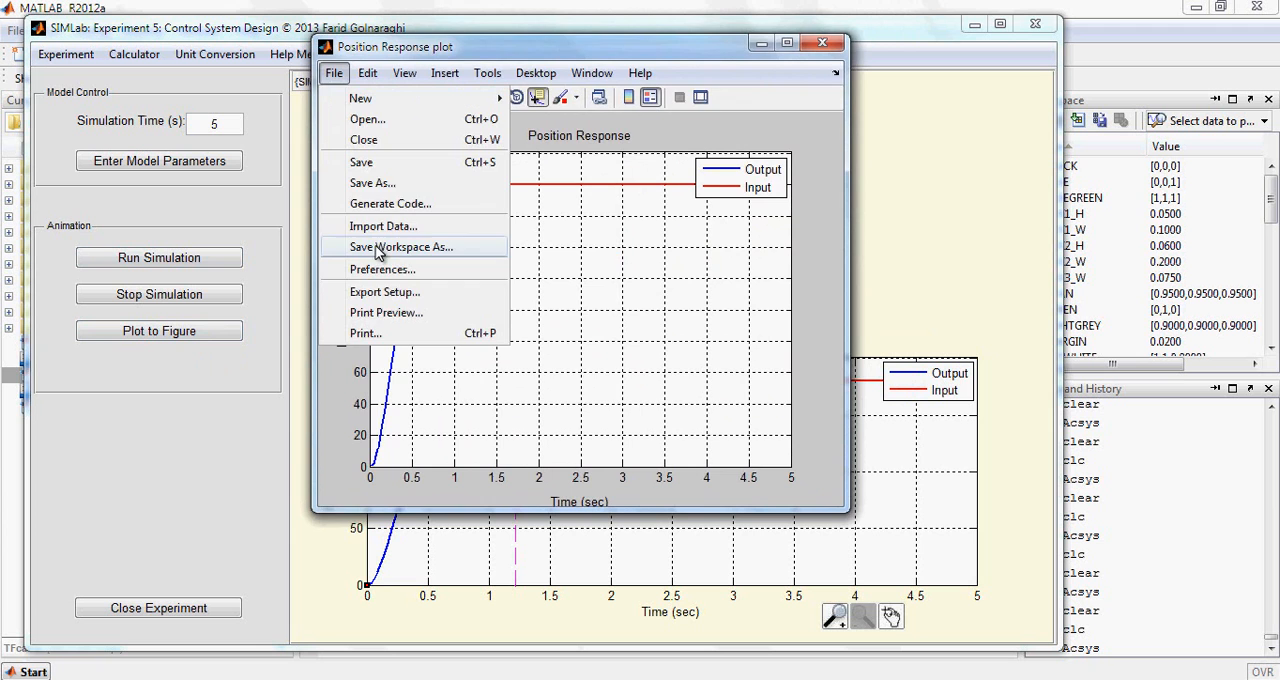
{"action": "left_click", "coordinate": [373, 183]}
{"action": "type", "text": "pr5"}
{"action": "key", "text": "Return"}
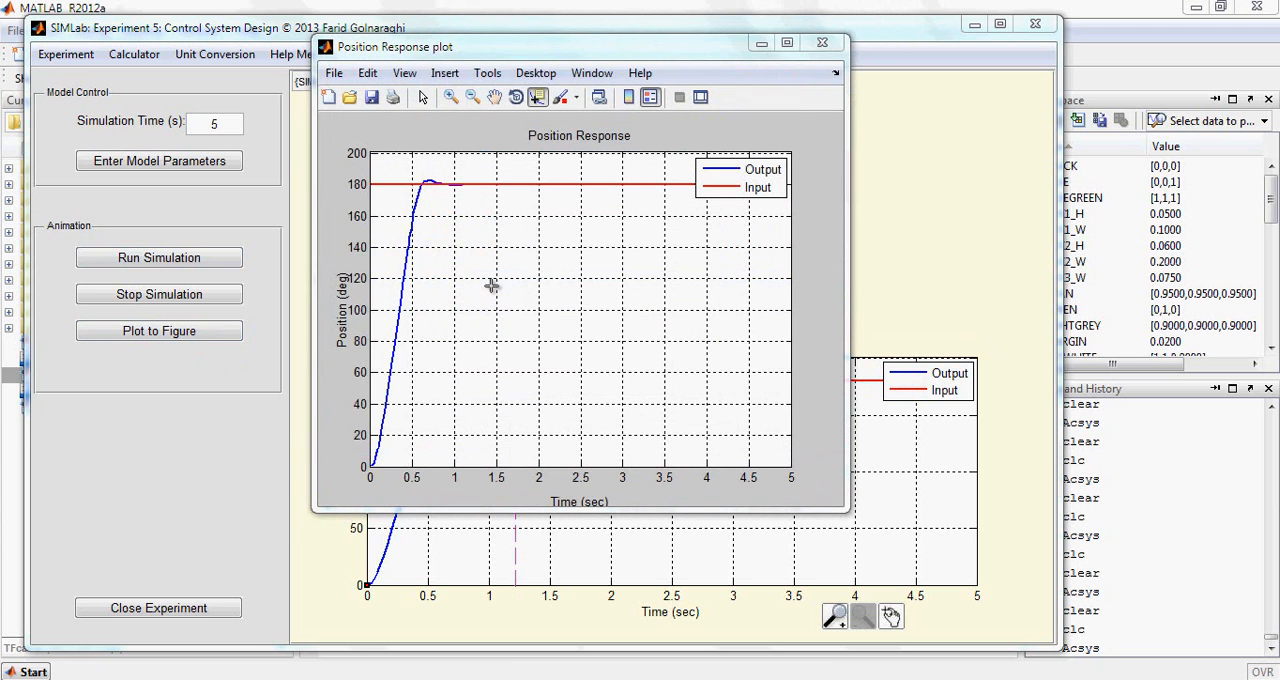
{"action": "left_click", "coordinate": [825, 46]}
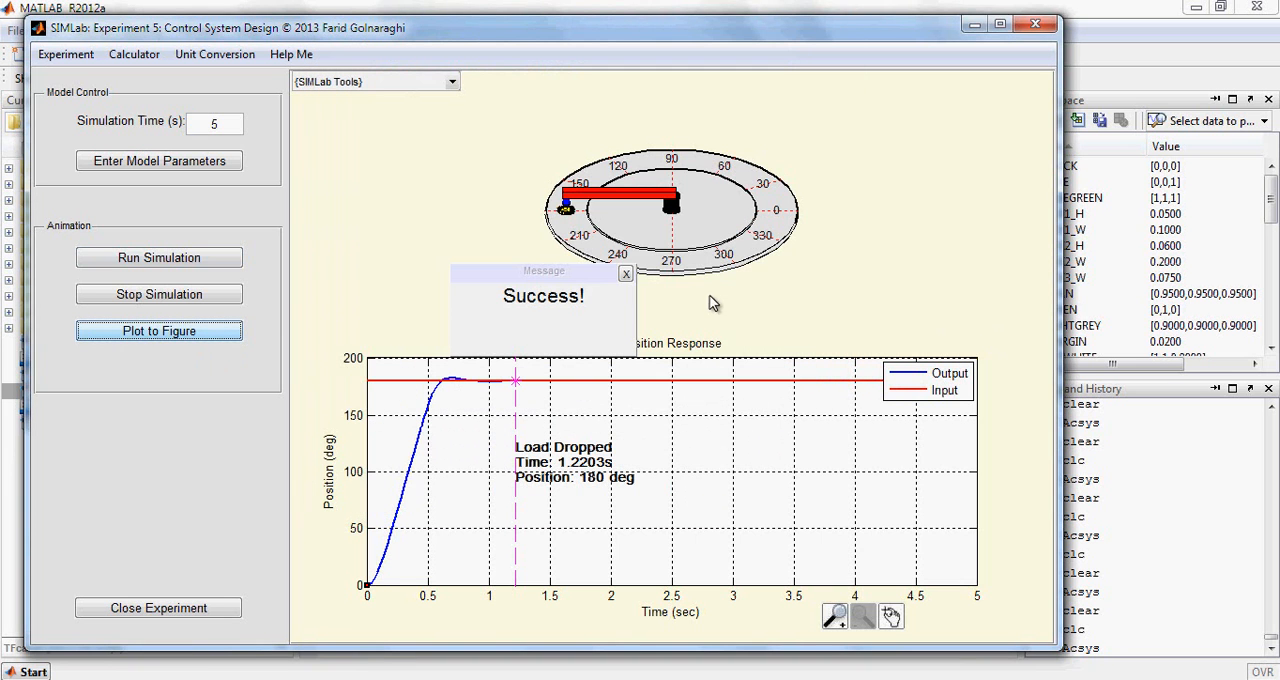
Close the SIMLab experiment and open the model of LEGO Lab experiment 5, Control System Design
{"action": "left_click", "coordinate": [197, 612]}
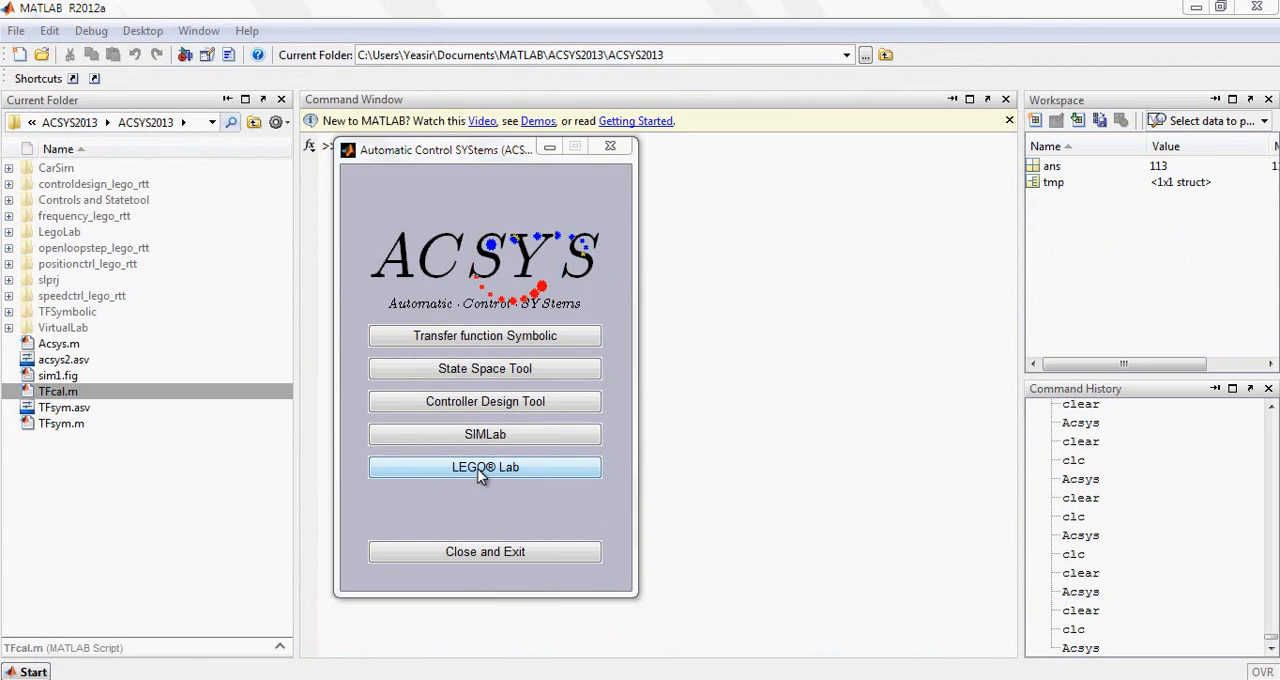
{"action": "left_click", "coordinate": [478, 472]}
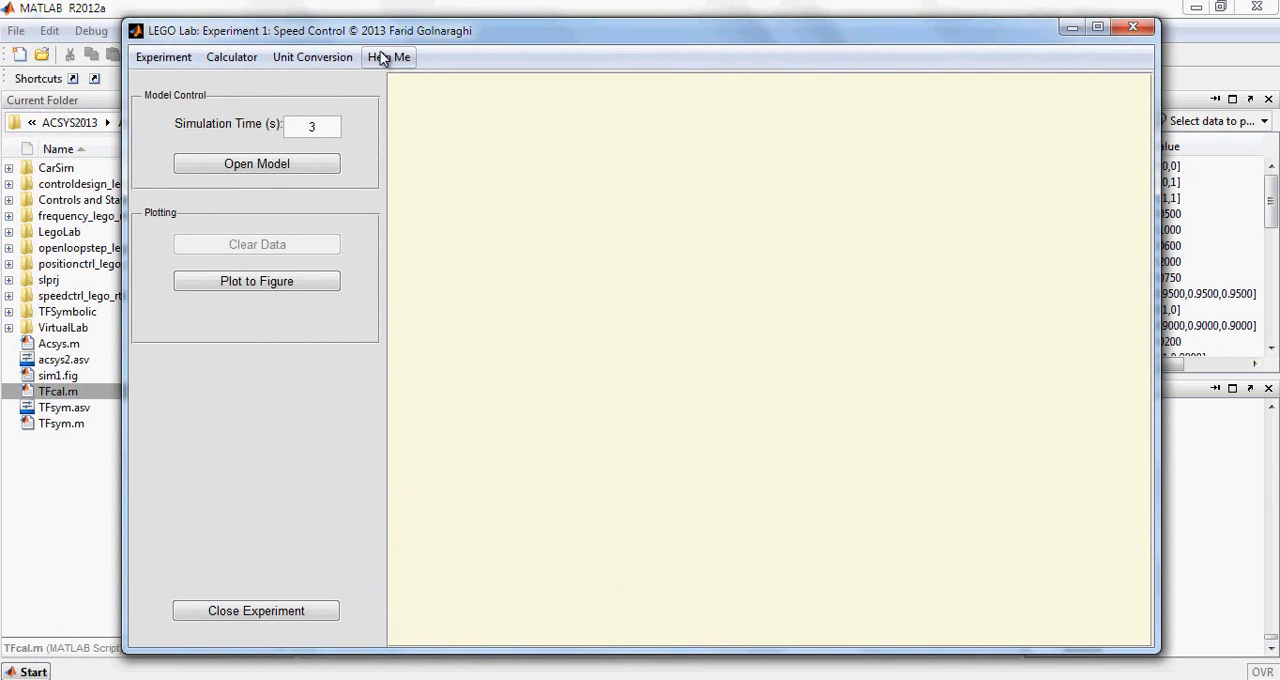
{"action": "left_click", "coordinate": [172, 63]}
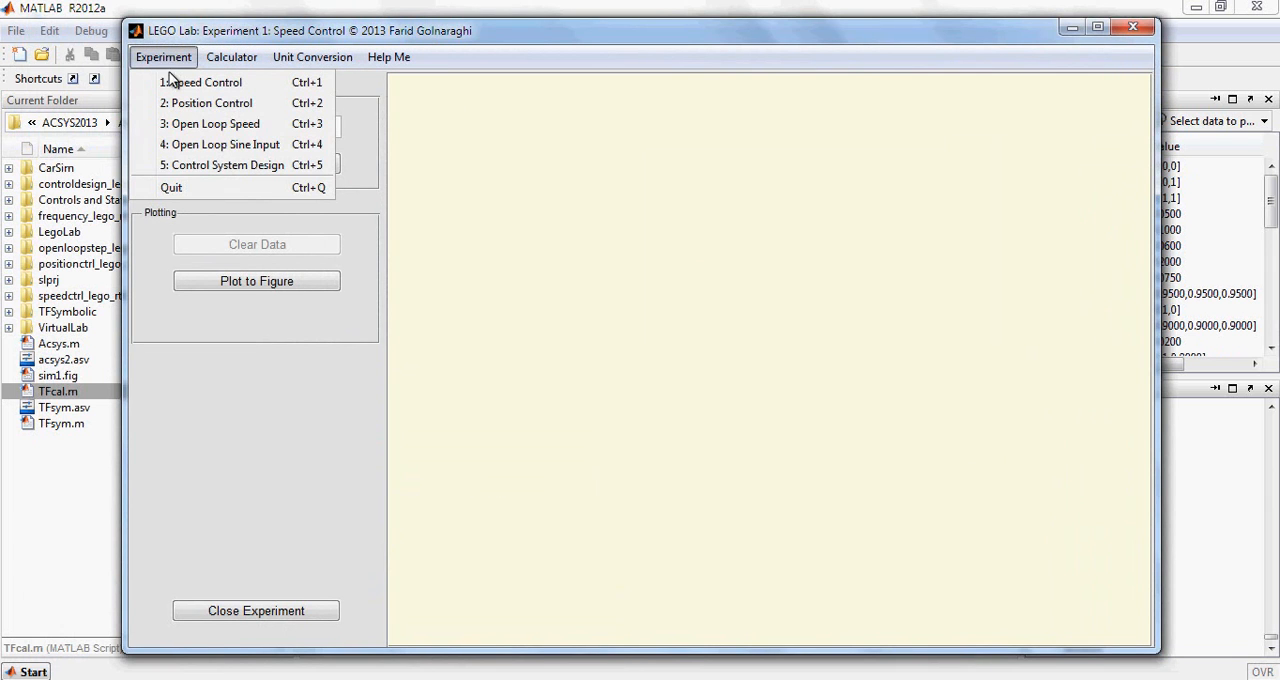
{"action": "left_click", "coordinate": [176, 167]}
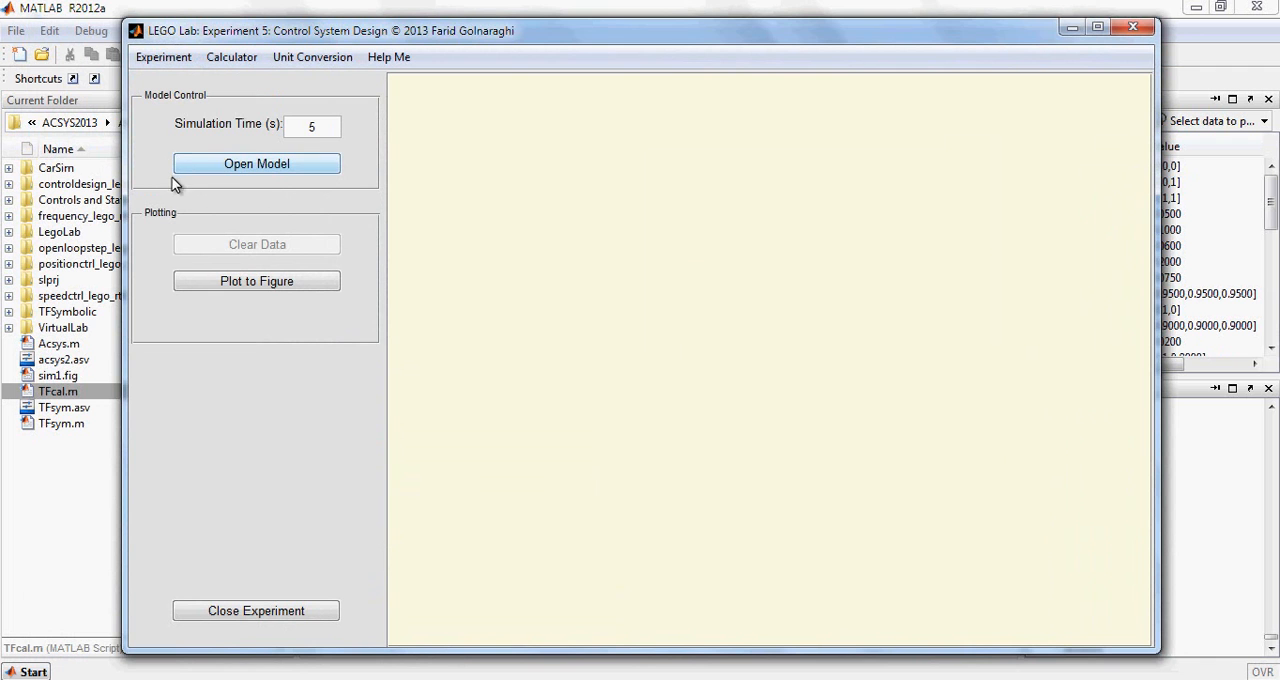
{"action": "left_click", "coordinate": [258, 167]}
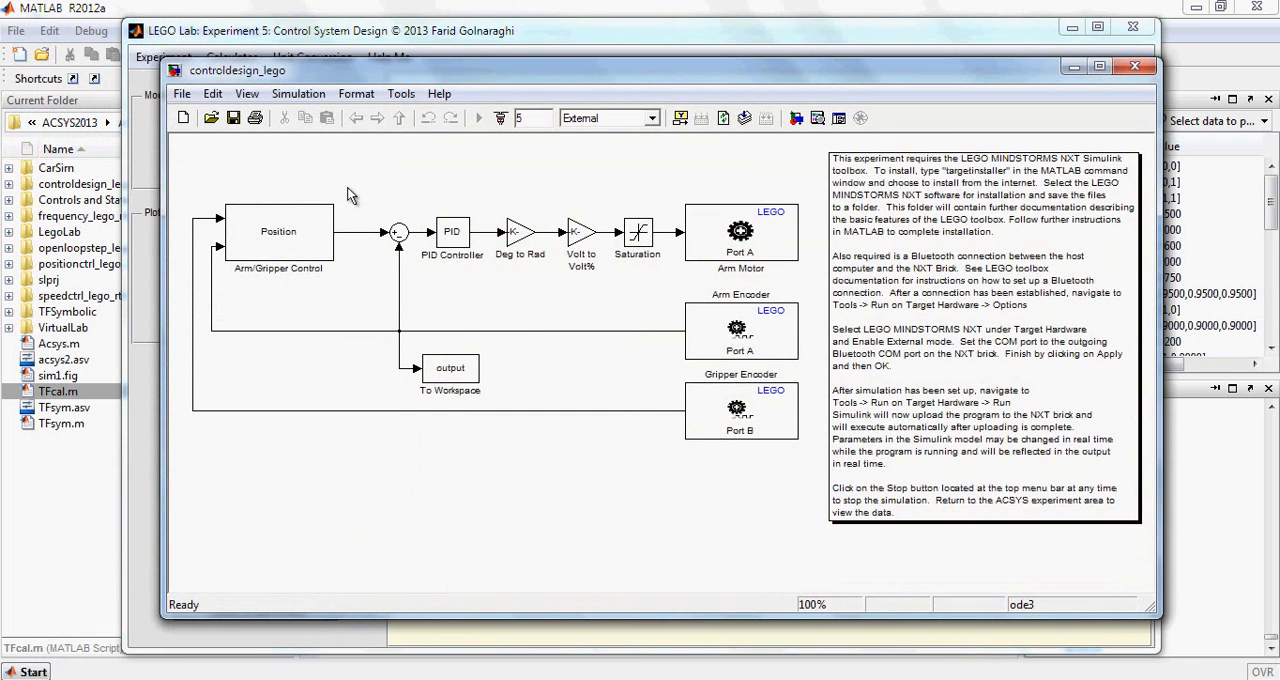
Set the PID Controller's proportional gain to 3 in the controldesign_lego model and save the model
{"action": "double_click", "coordinate": [454, 233]}
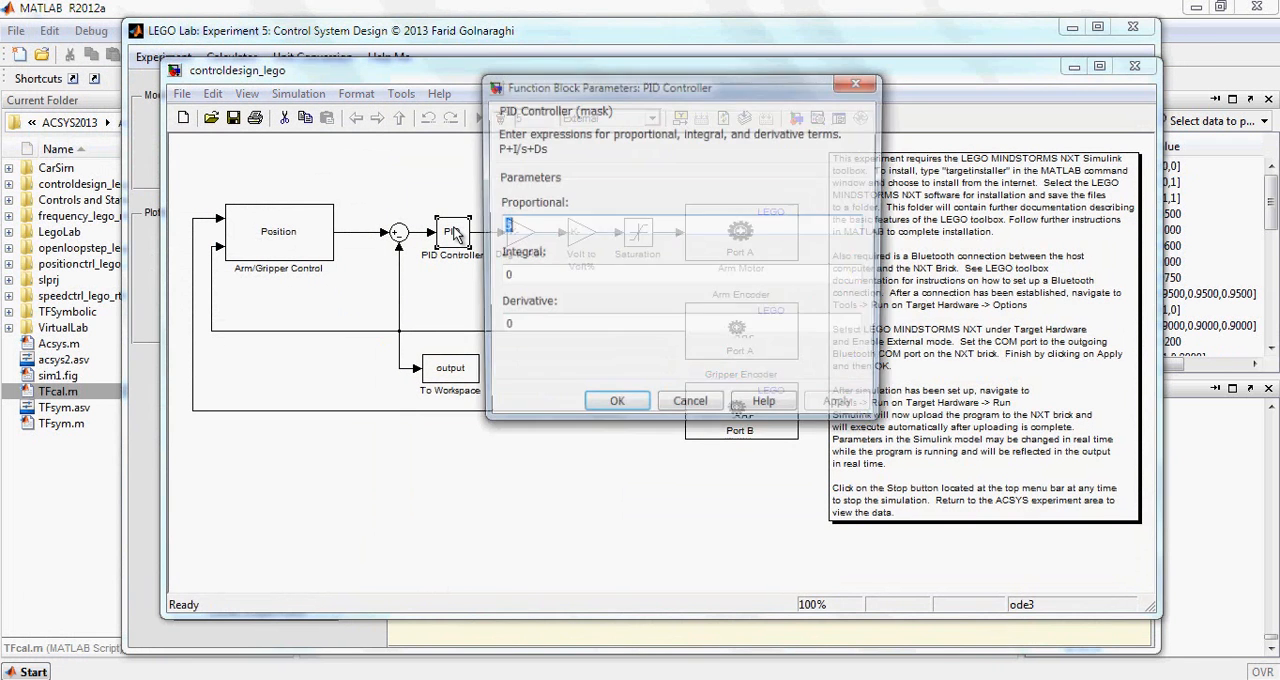
{"action": "type", "text": "3"}
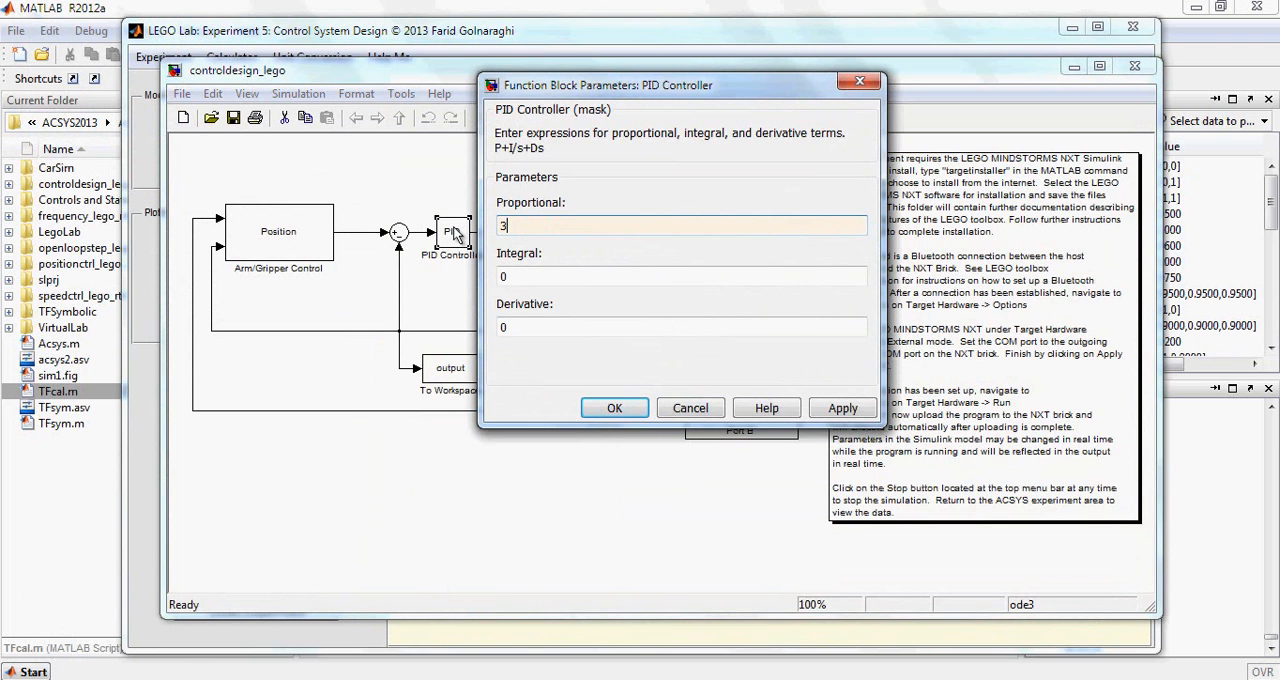
{"action": "left_click", "coordinate": [840, 410]}
{"action": "left_click", "coordinate": [618, 408]}
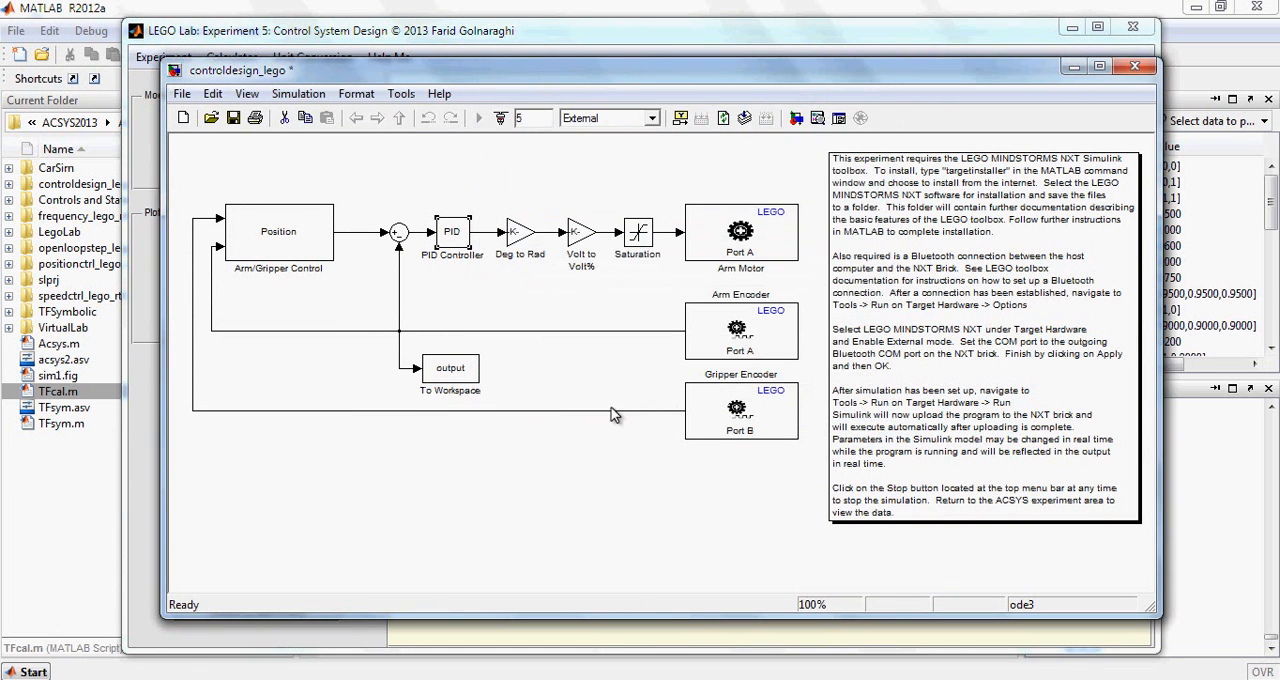
{"action": "left_click", "coordinate": [232, 118]}
Run the model on the LEGO target hardware and plot the measured response to a separate figure
{"action": "left_click", "coordinate": [401, 93]}
{"action": "mouse_move", "coordinate": [480, 412]}
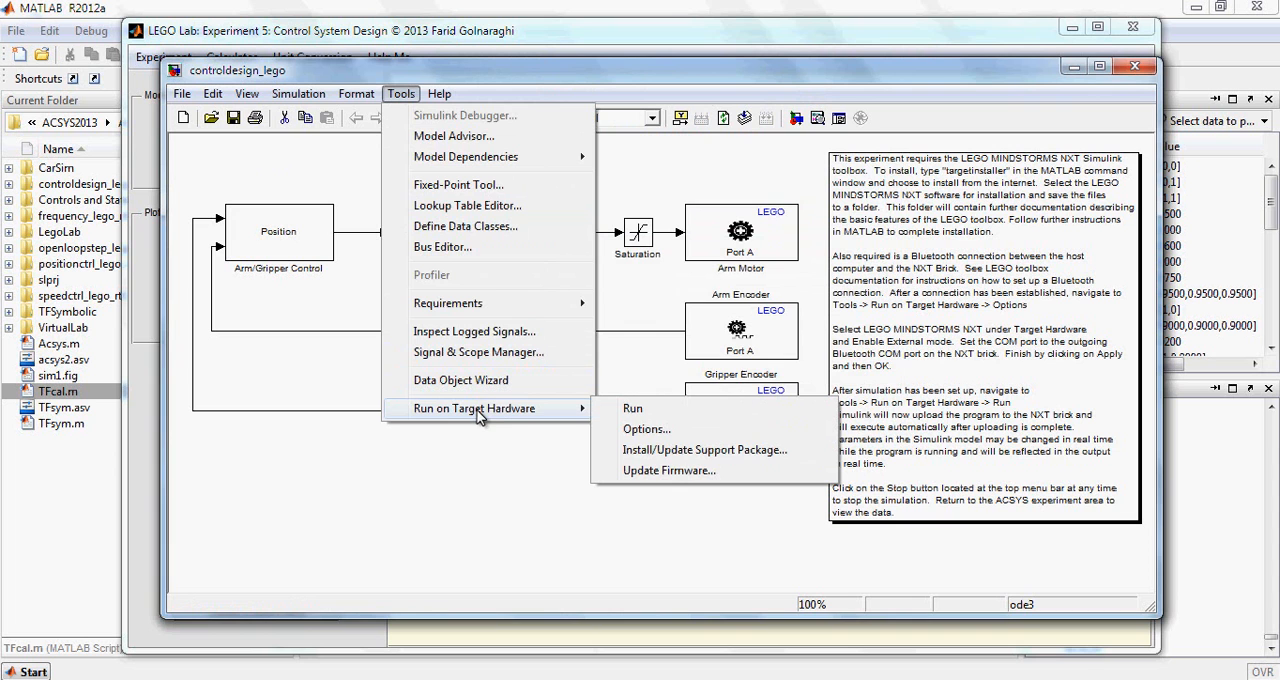
{"action": "left_click", "coordinate": [633, 410]}
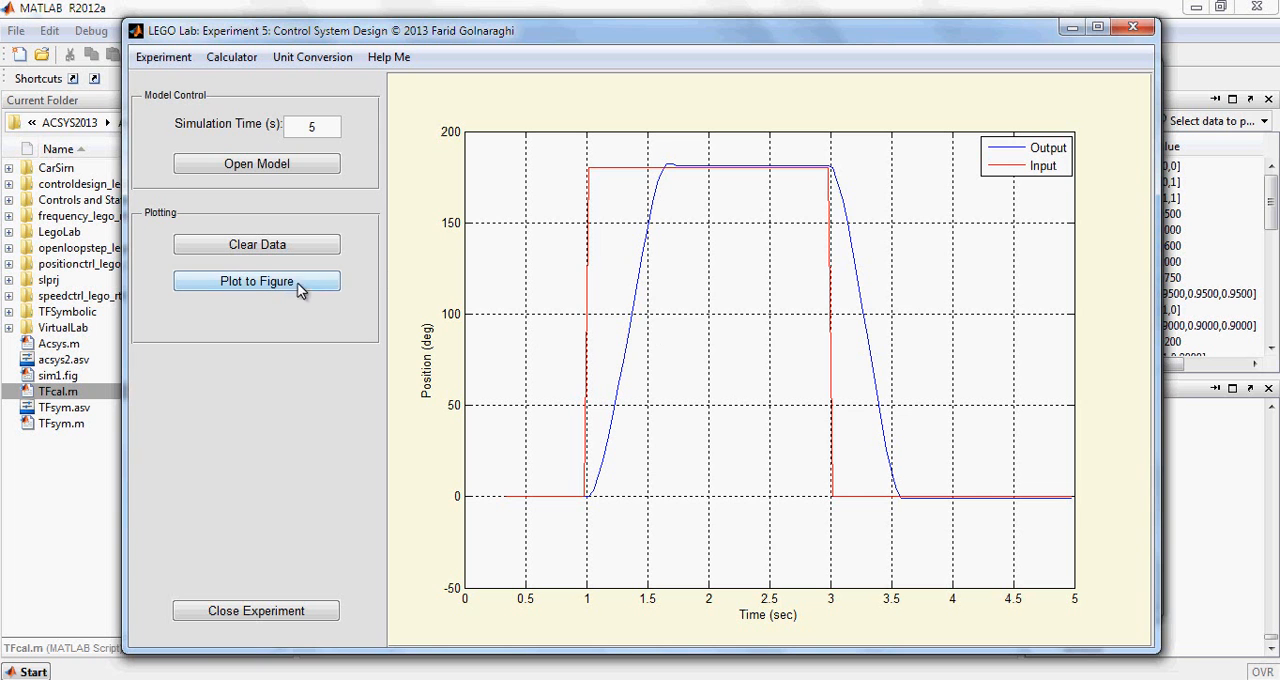
{"action": "left_click", "coordinate": [255, 284]}
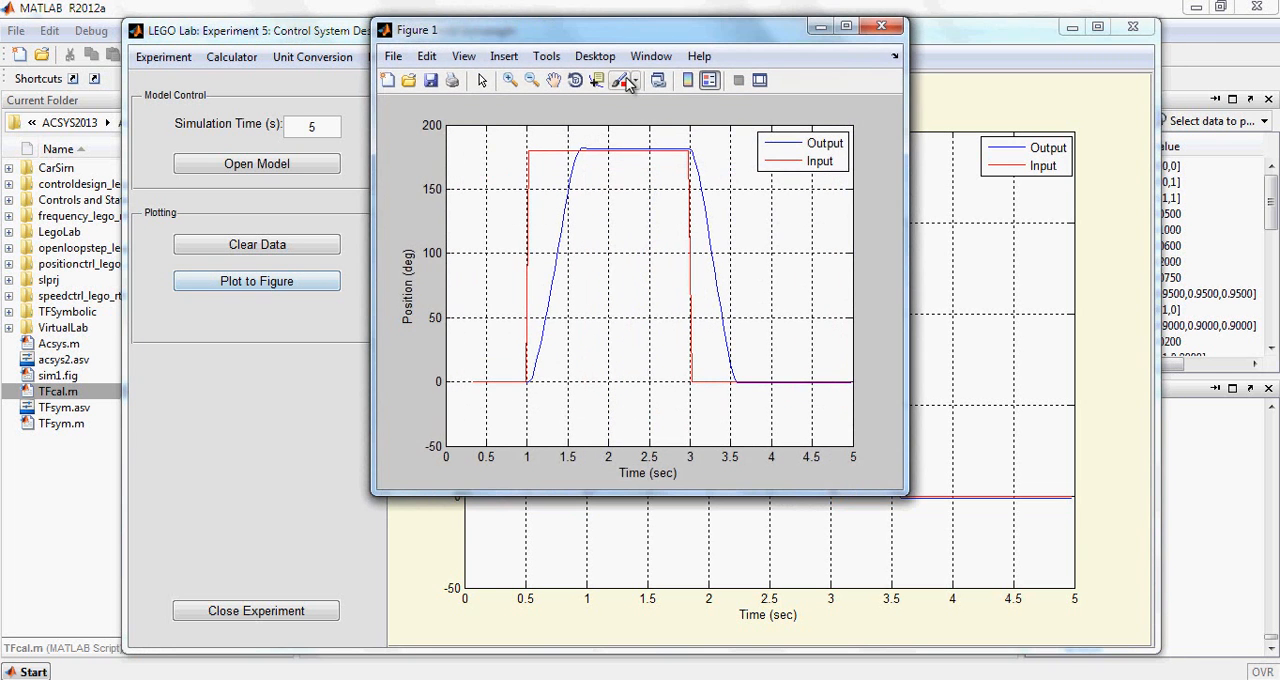
{"action": "left_click_drag", "start_coordinate": [613, 60], "coordinate": [938, 58]}
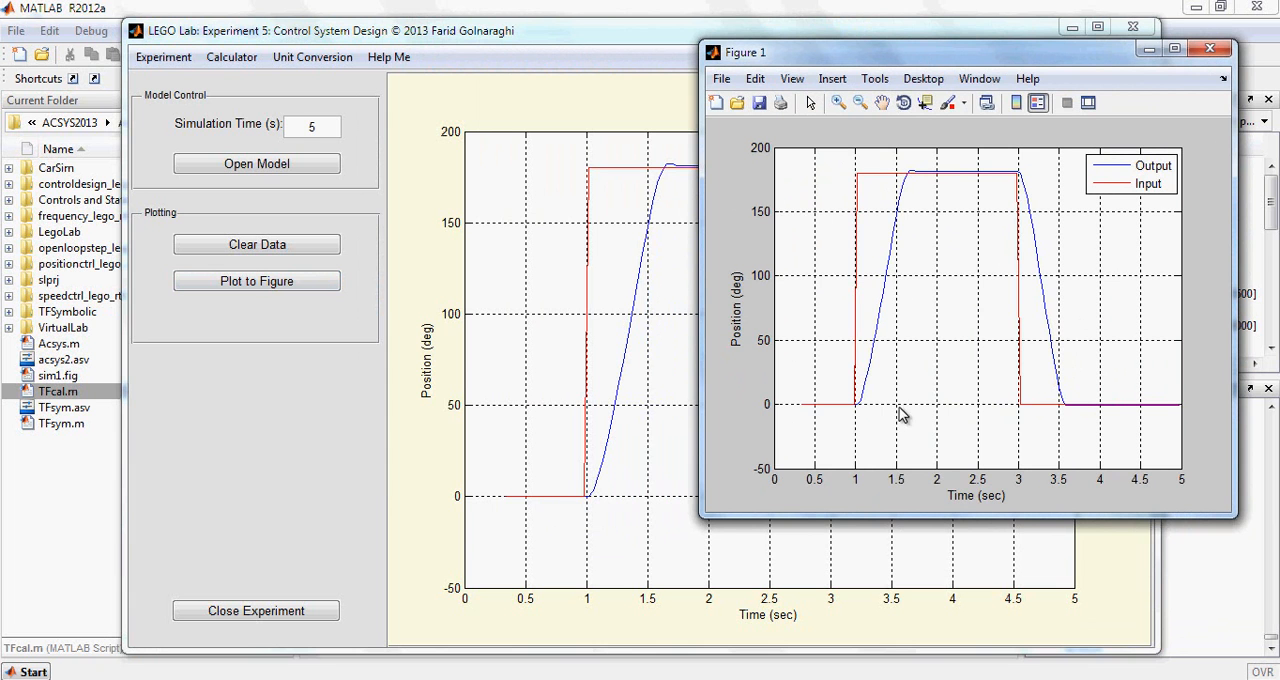
Open the saved sim1.fig and arrange it side by side with the LEGO response figure for comparison
{"action": "double_click", "coordinate": [66, 378]}
{"action": "left_click_drag", "start_coordinate": [474, 56], "coordinate": [255, 71]}
{"action": "mouse_move", "coordinate": [600, 678]}
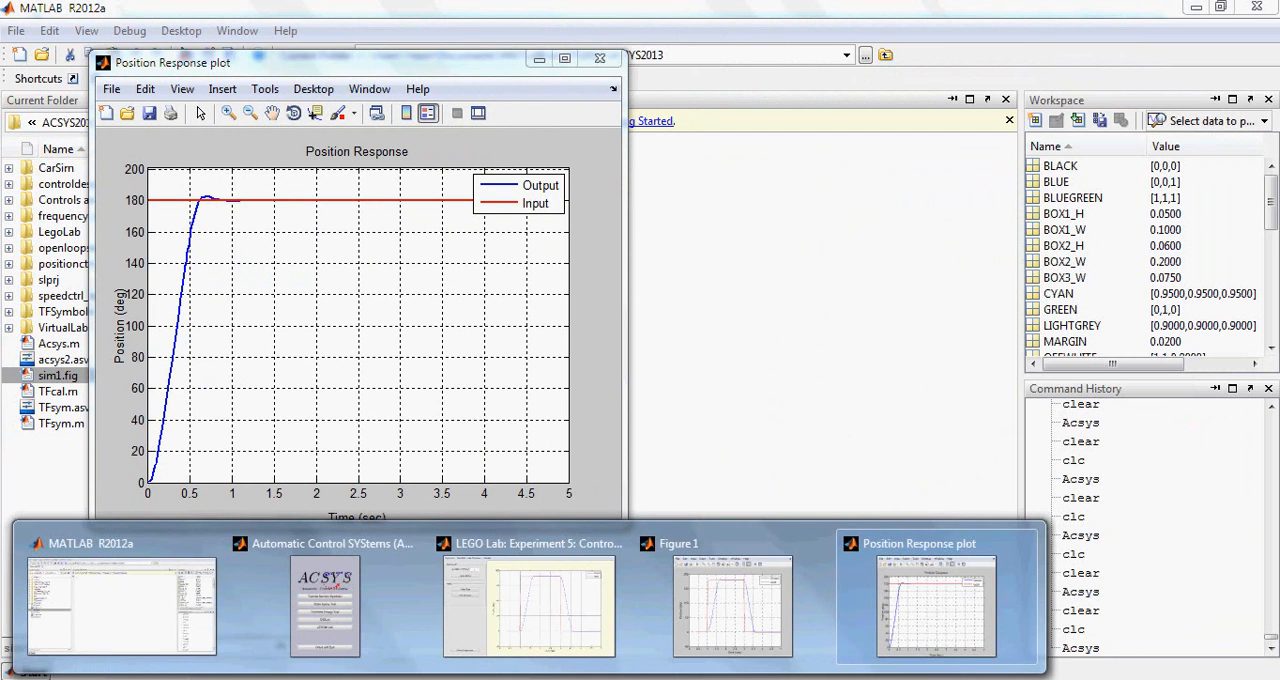
{"action": "left_click", "coordinate": [720, 600]}
{"action": "left_click_drag", "start_coordinate": [862, 66], "coordinate": [806, 74]}
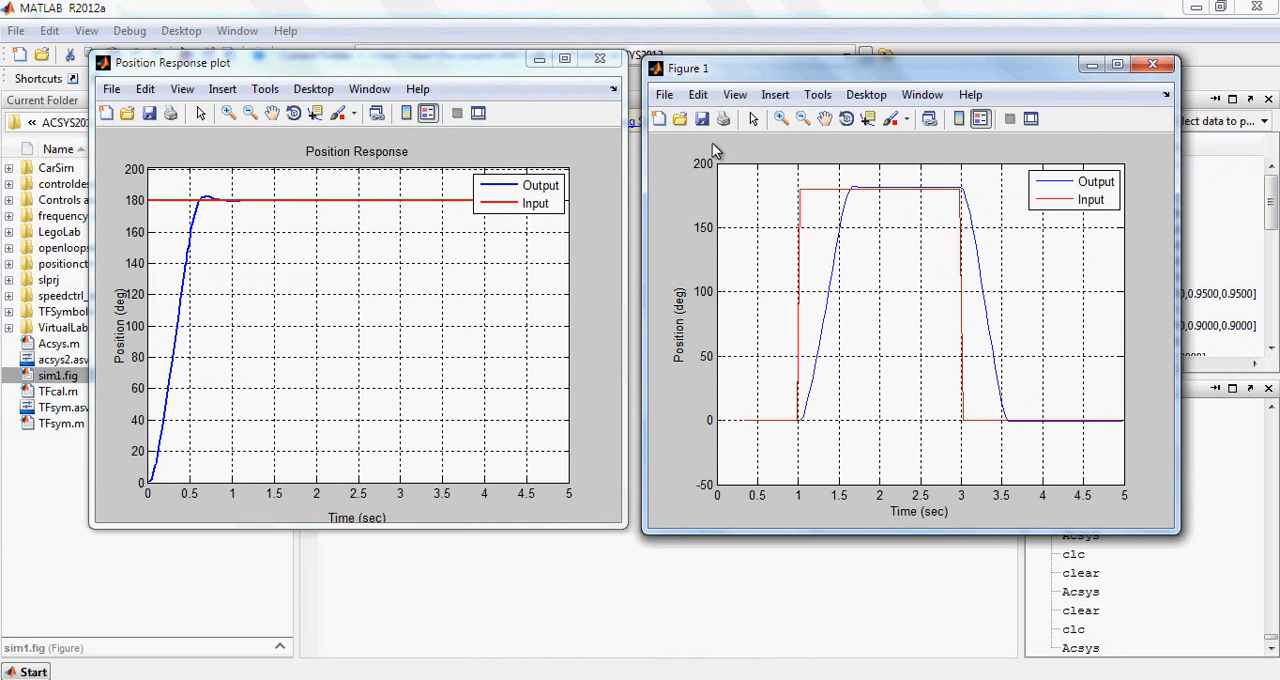
{"action": "left_click_drag", "start_coordinate": [729, 64], "coordinate": [728, 56]}
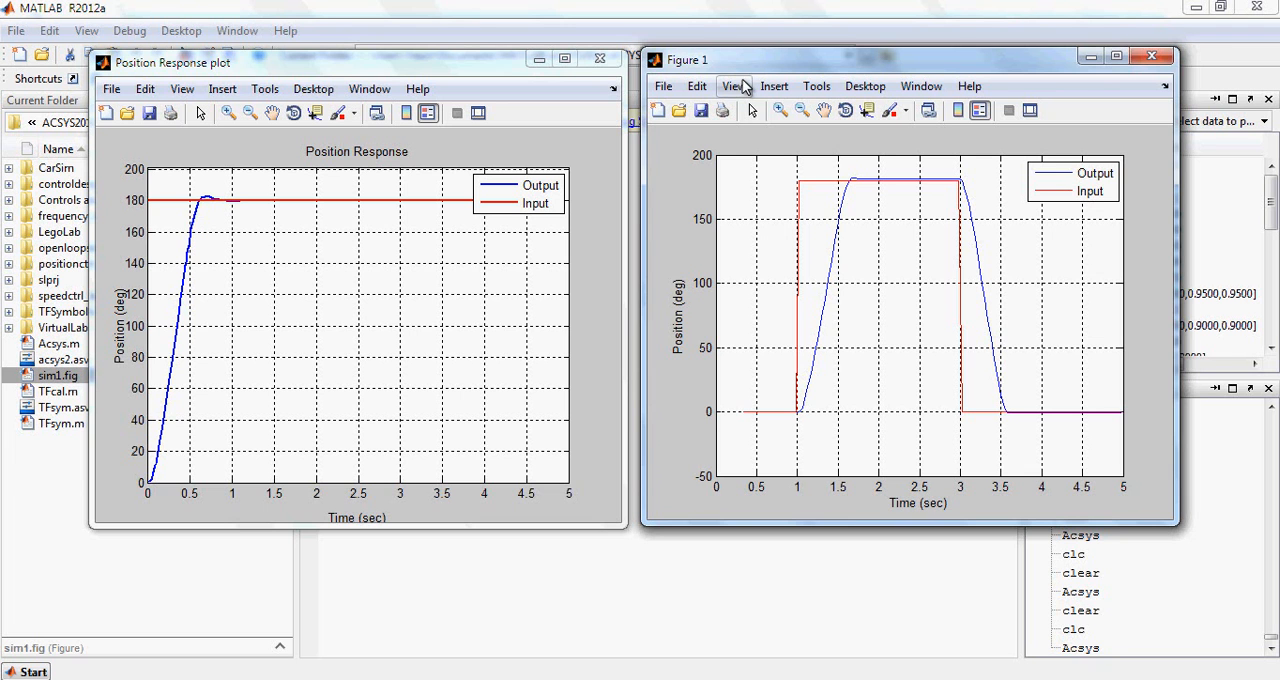
Bring up the ACSYS launcher, open SIMLab to look at its list of experiments, and close the experiment window
{"action": "mouse_move", "coordinate": [500, 672]}
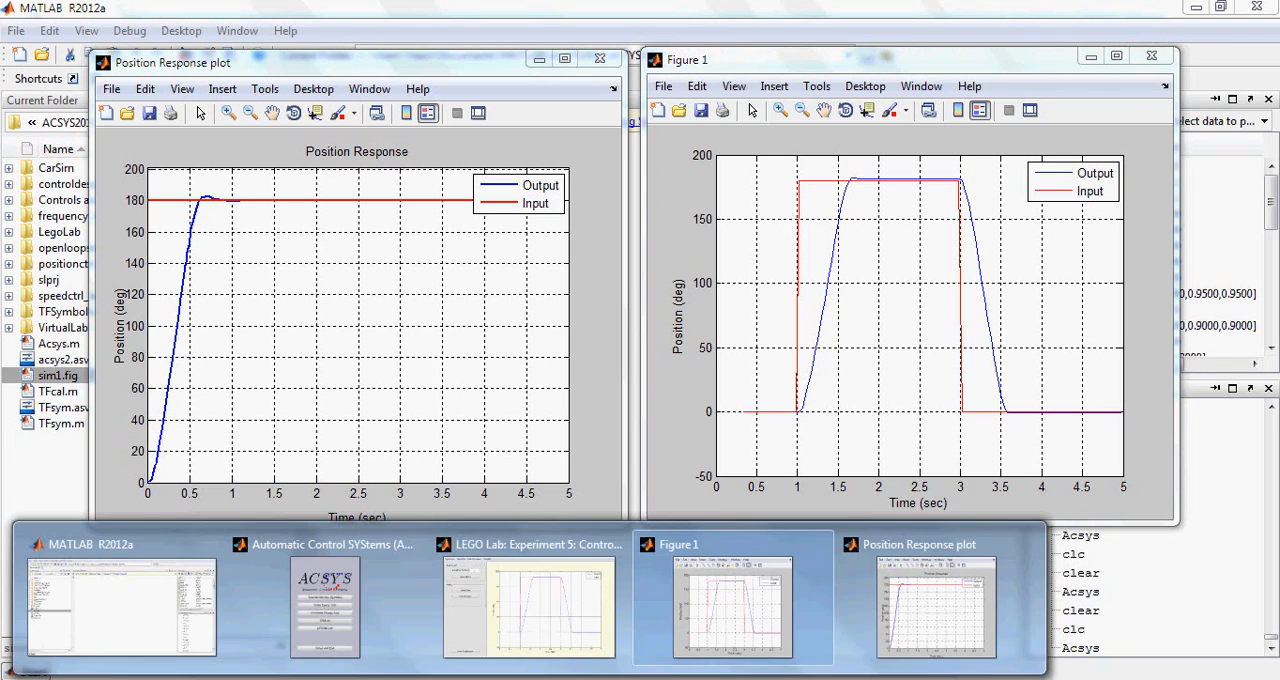
{"action": "left_click", "coordinate": [412, 608]}
{"action": "left_click_drag", "start_coordinate": [507, 149], "coordinate": [613, 146]}
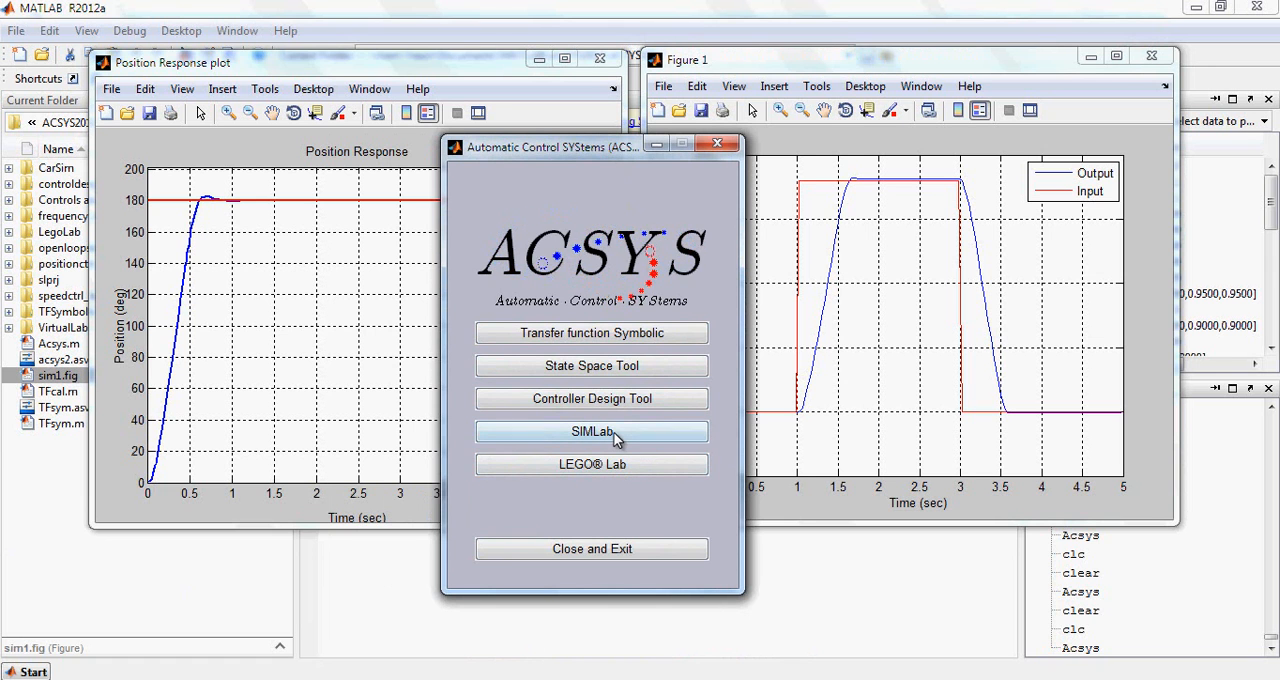
{"action": "left_click", "coordinate": [651, 430]}
{"action": "left_click", "coordinate": [185, 57]}
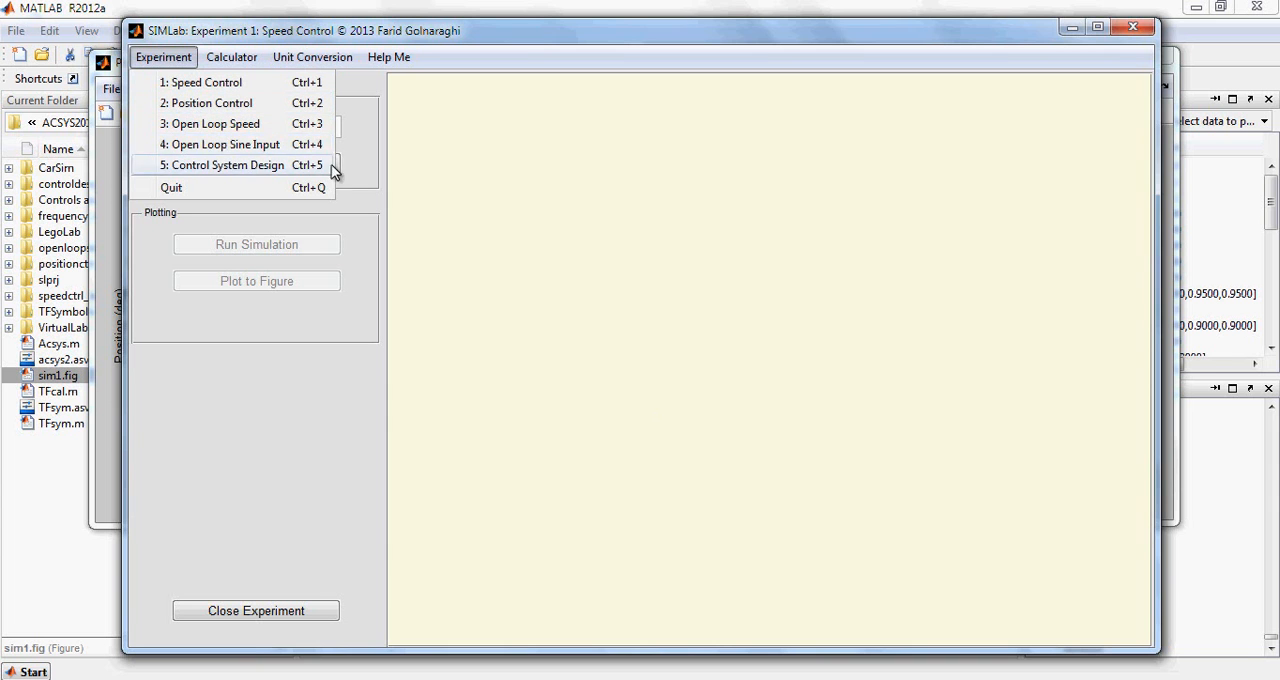
{"action": "left_click", "coordinate": [414, 211]}
{"action": "left_click", "coordinate": [330, 611]}
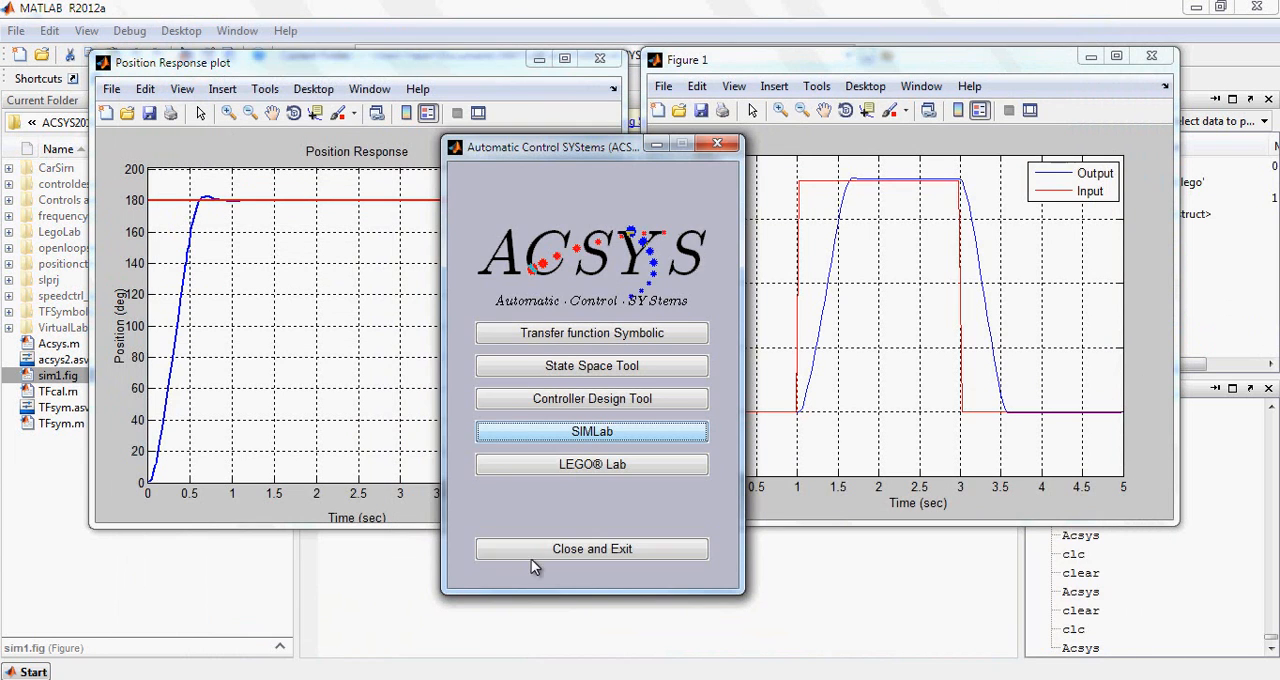